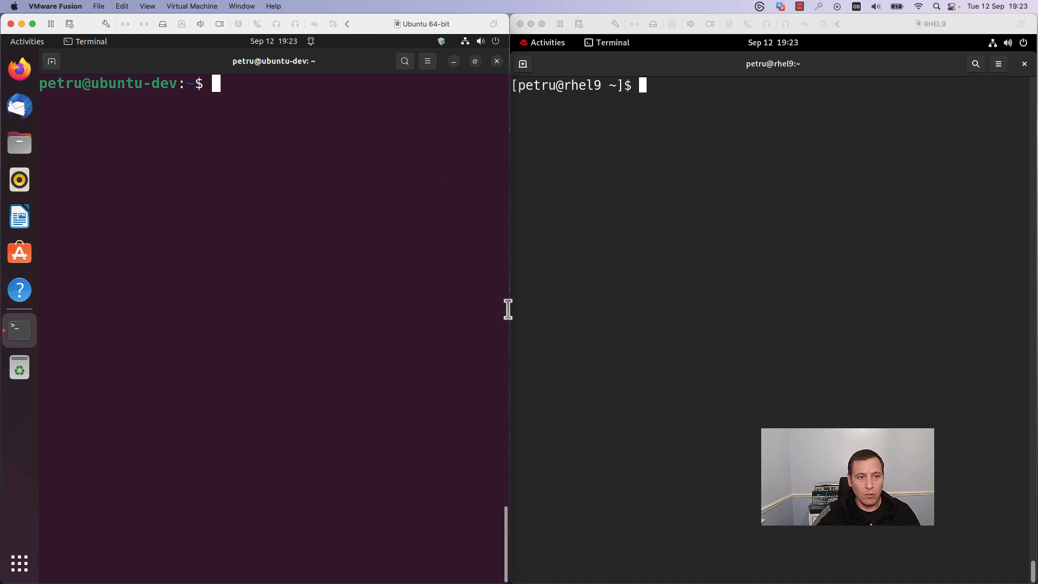
Show /etc/os-release in the Ubuntu terminal, reporting Ubuntu 22.04.3 LTS (jammy).
left_click(493, 317)
type("cat")
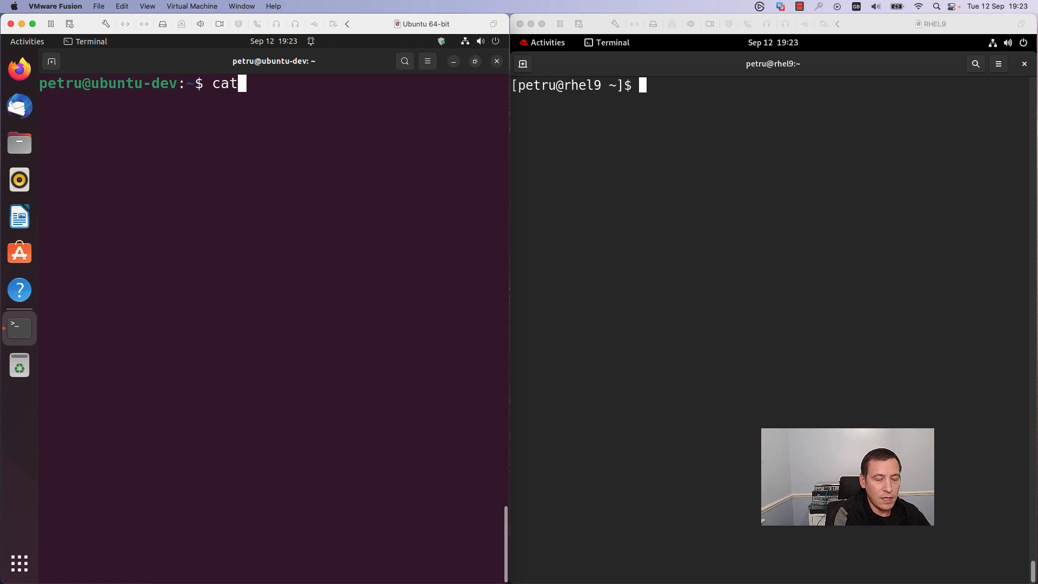
type(" /etc/")
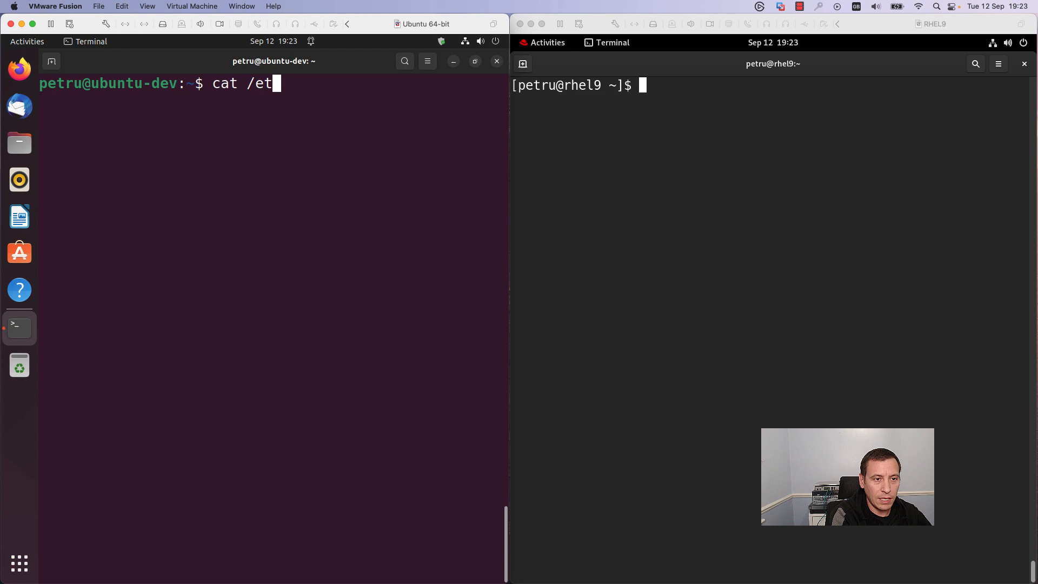
type("os-rel")
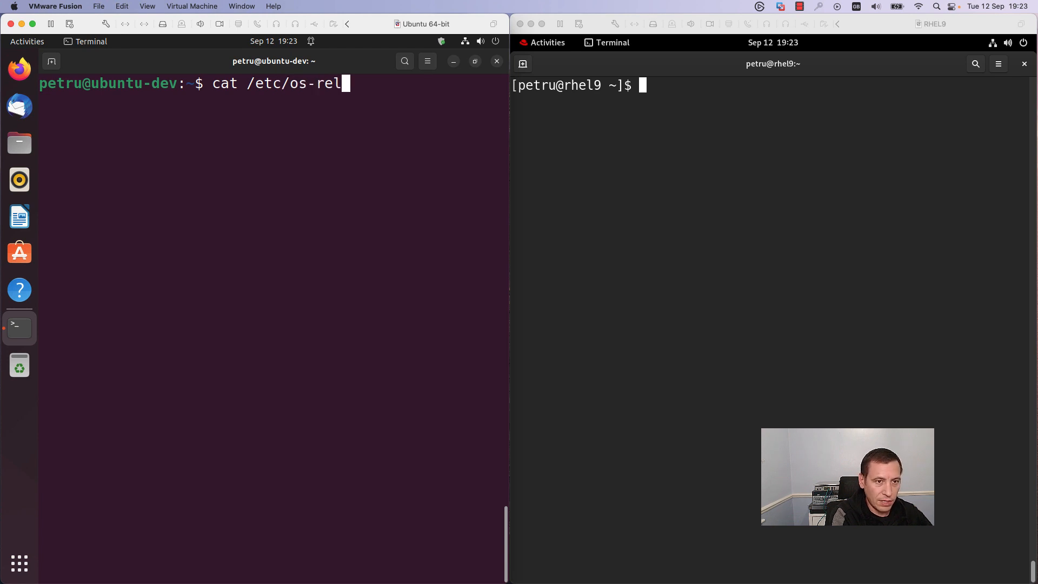
type("eae")
key("Return")
key("Up")
key("BackSpace")
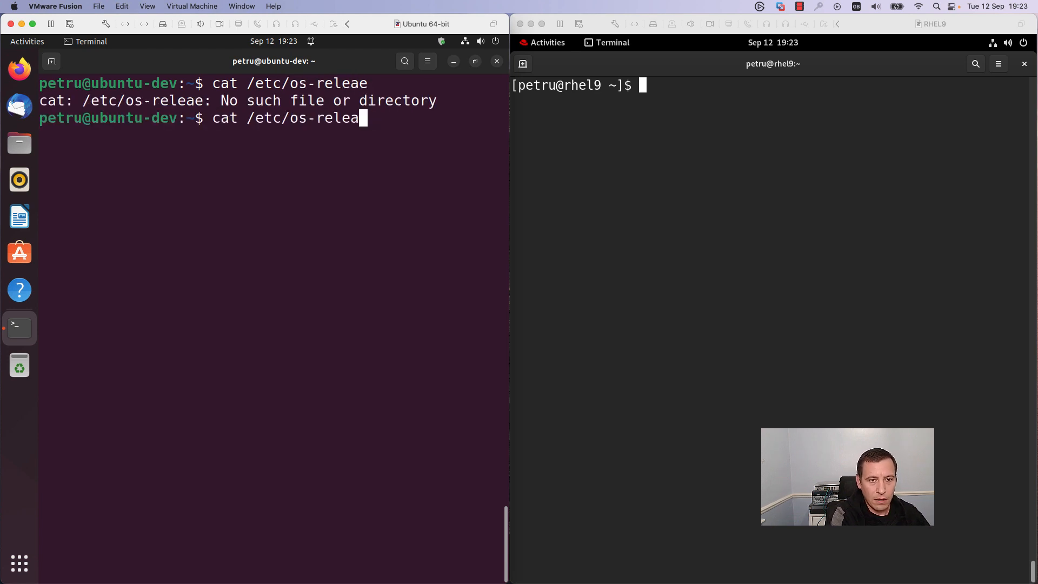
type("ase")
key("Return")
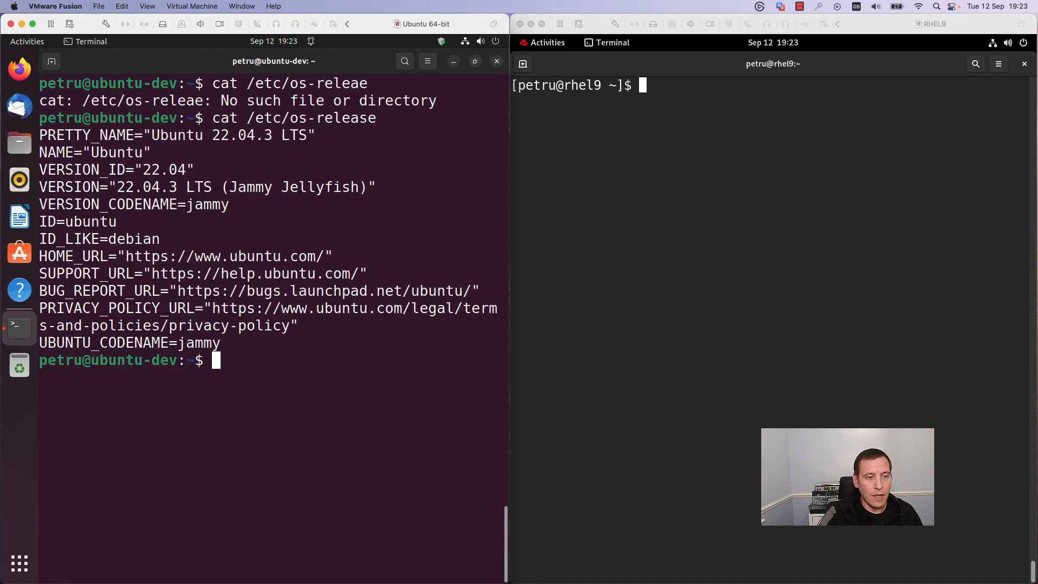
left_click_drag(502, 310, 209, 182)
left_click(221, 291)
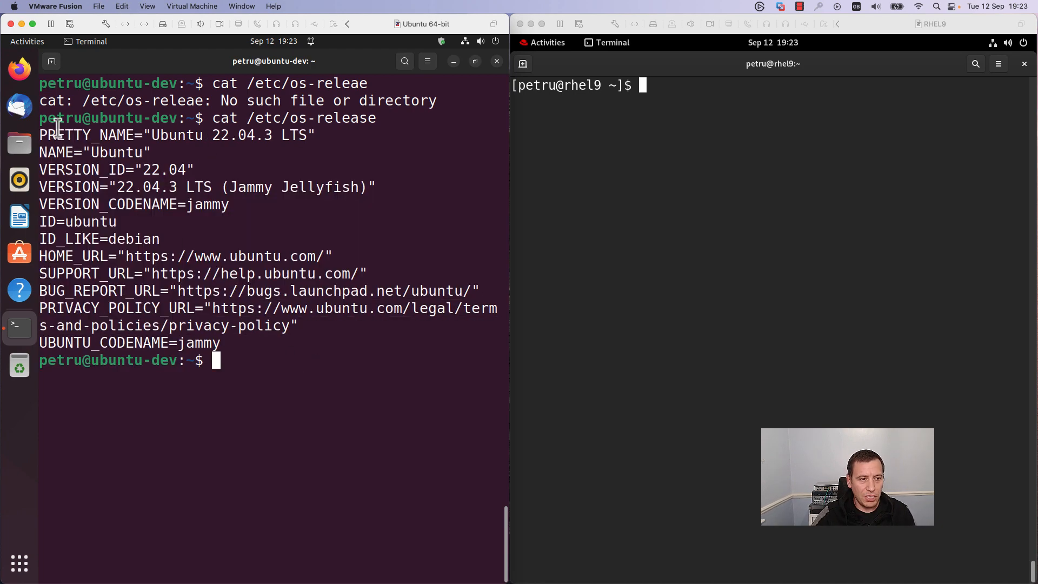
Run cat /etc/os-release in the RHEL terminal after correcting the typed path.
left_click(645, 230)
type("cat")
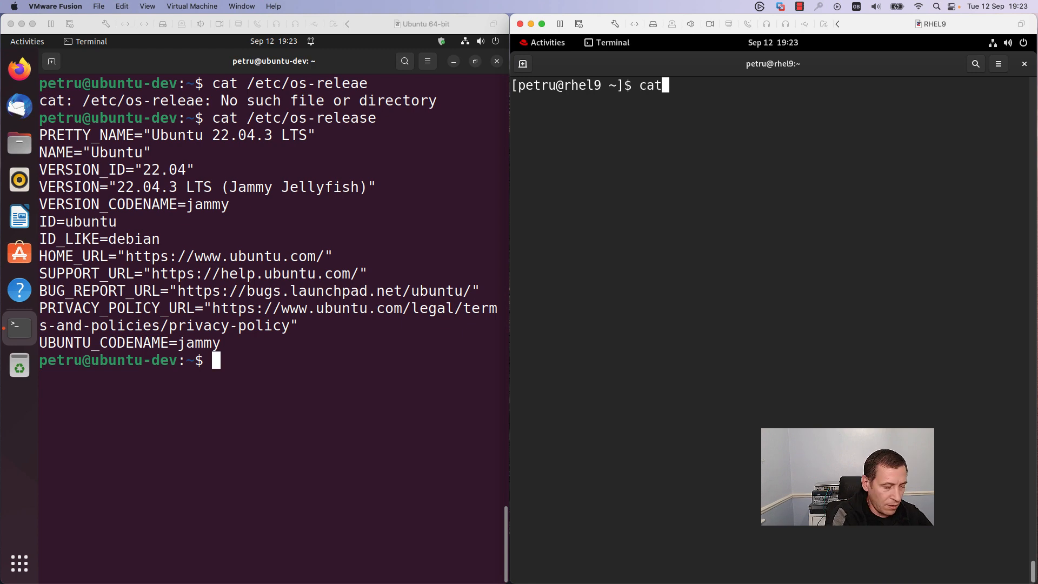
type(" /etc/")
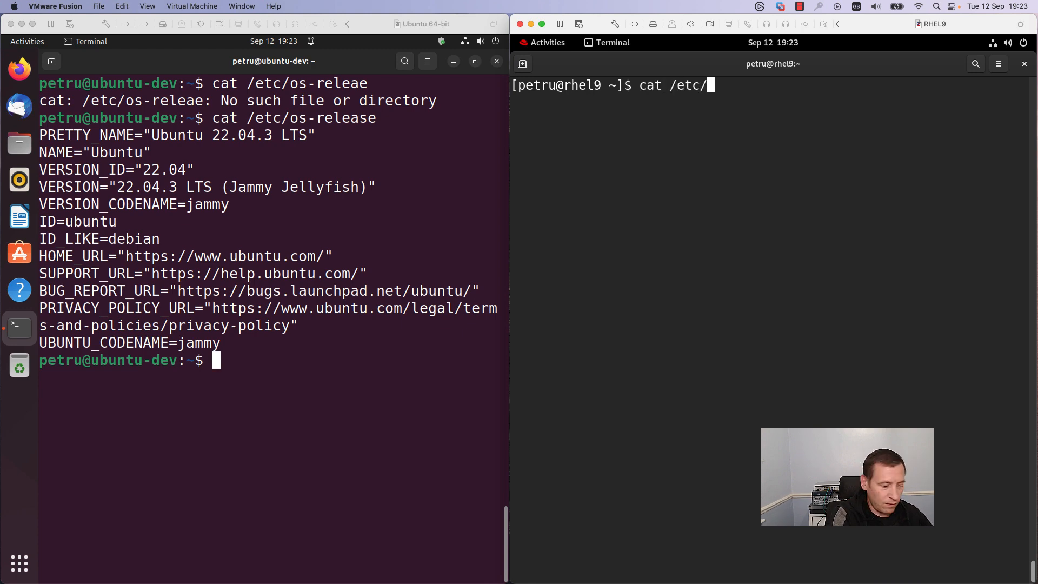
type("os-rl")
key("BackSpace")
type("e")
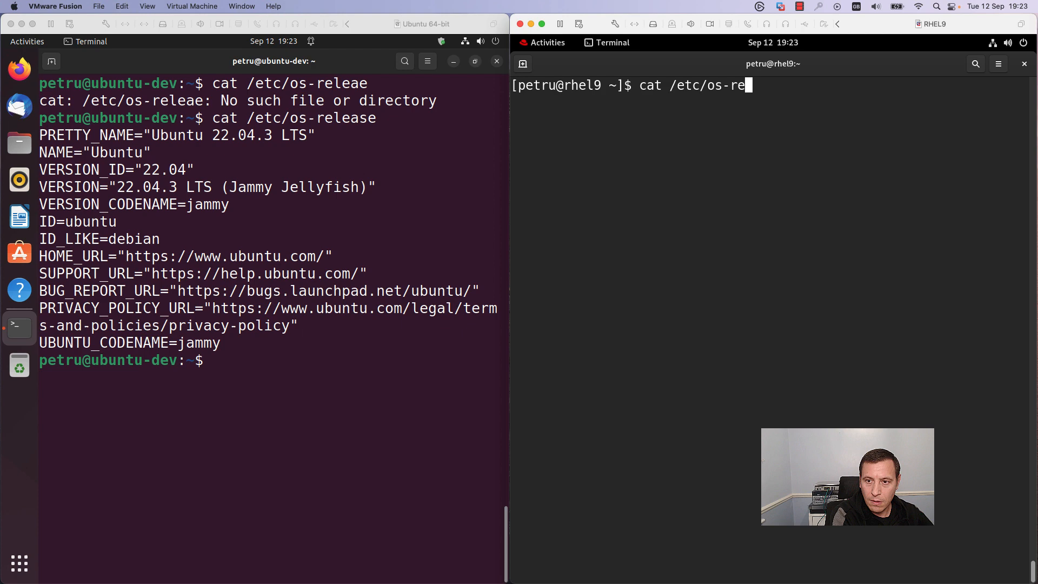
type("les")
key("BackSpace")
key("BackSpace")
type("as")
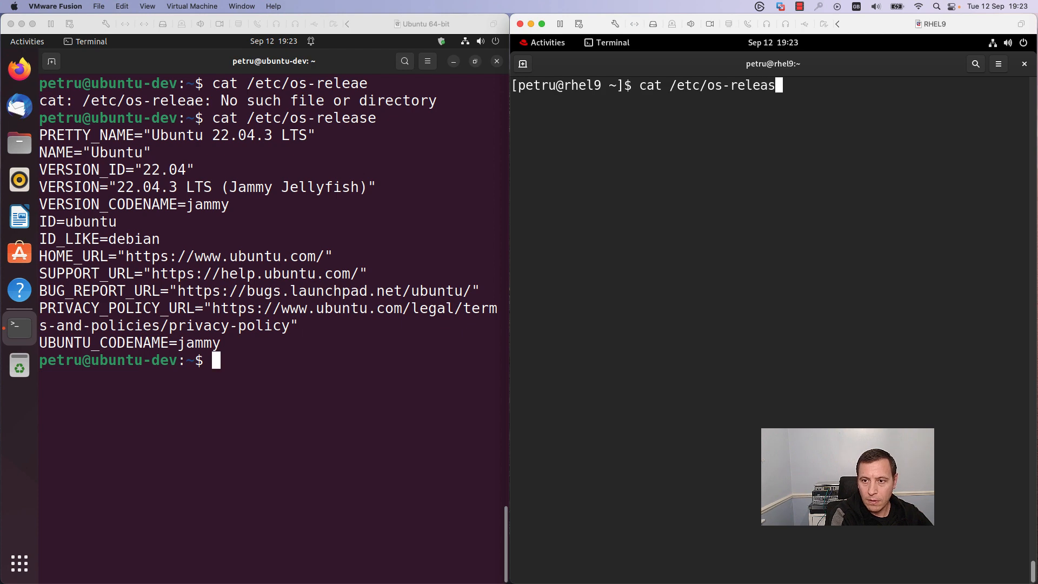
type("e")
key("Return")
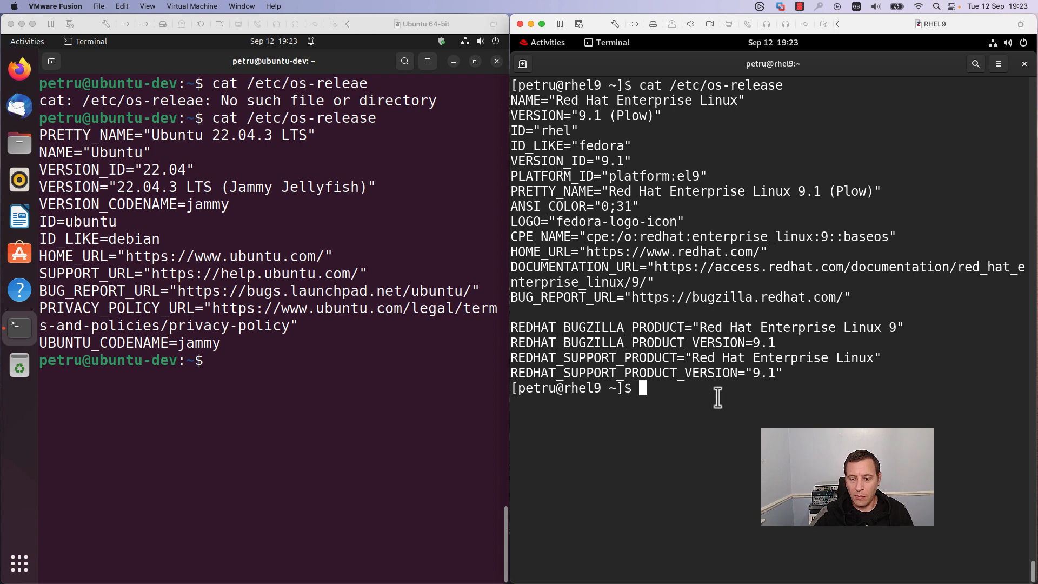
Show /etc/redhat-release in the cleared RHEL terminal: Red Hat Enterprise Linux release 9.1 (Plow).
key("ctrl+l")
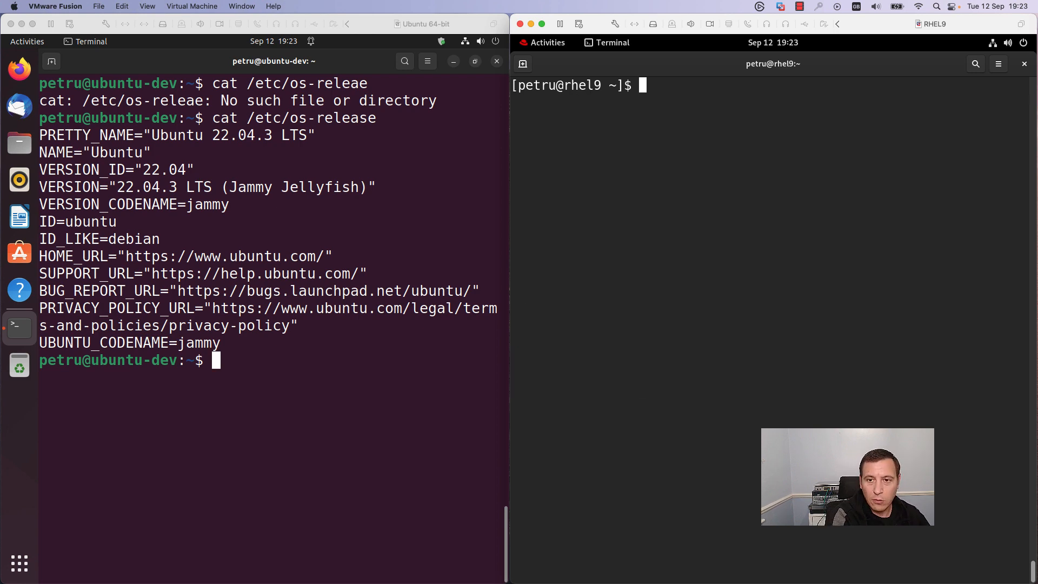
type("ca")
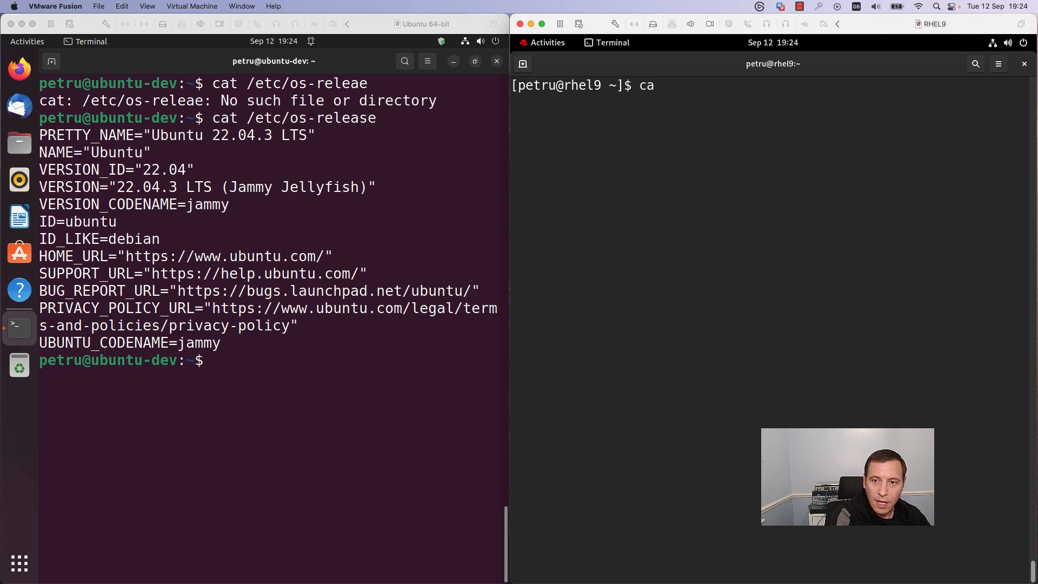
type("t /et")
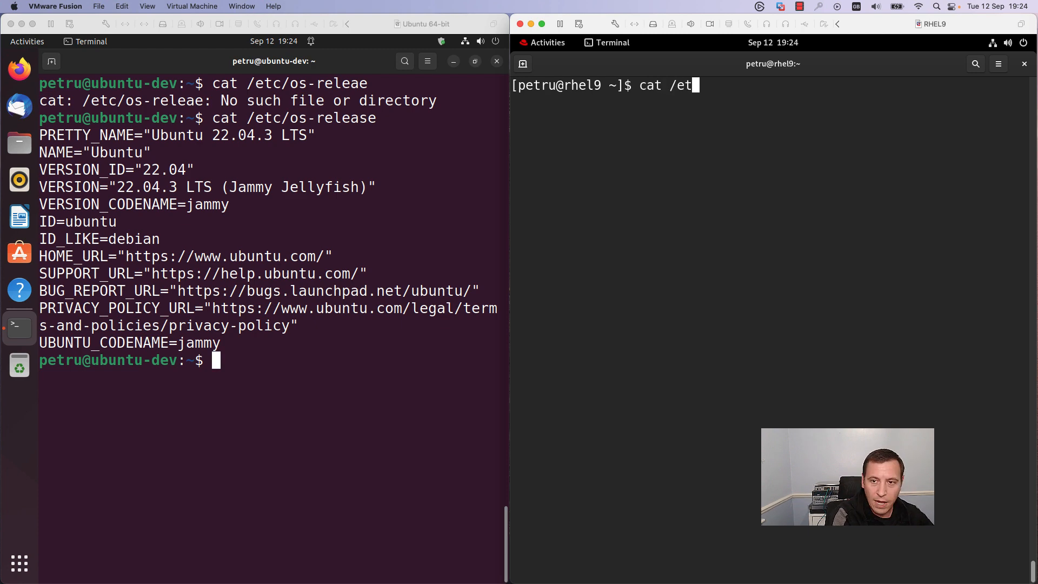
type("c/re")
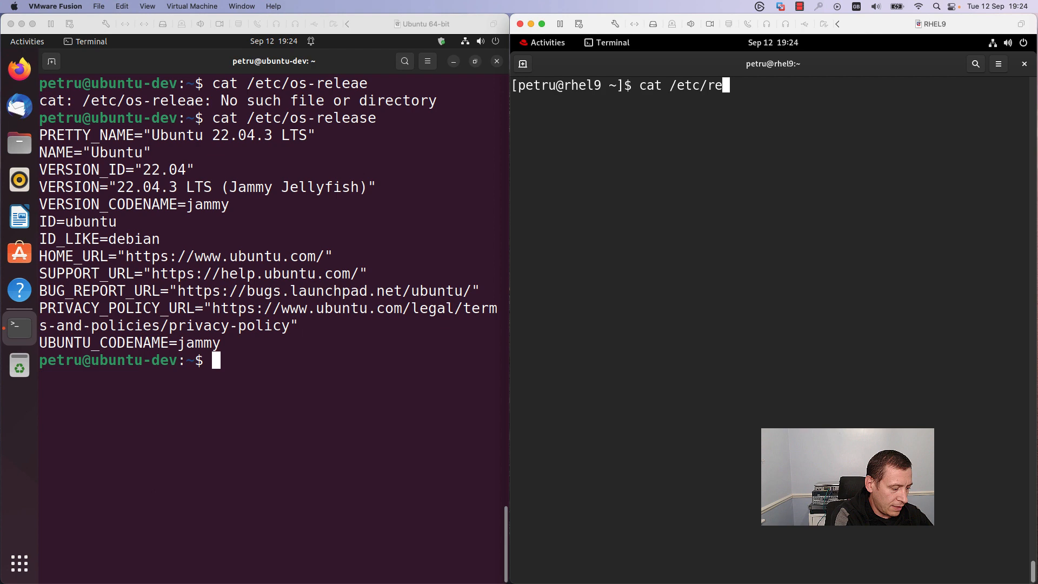
type("dhat")
key("BackSpace")
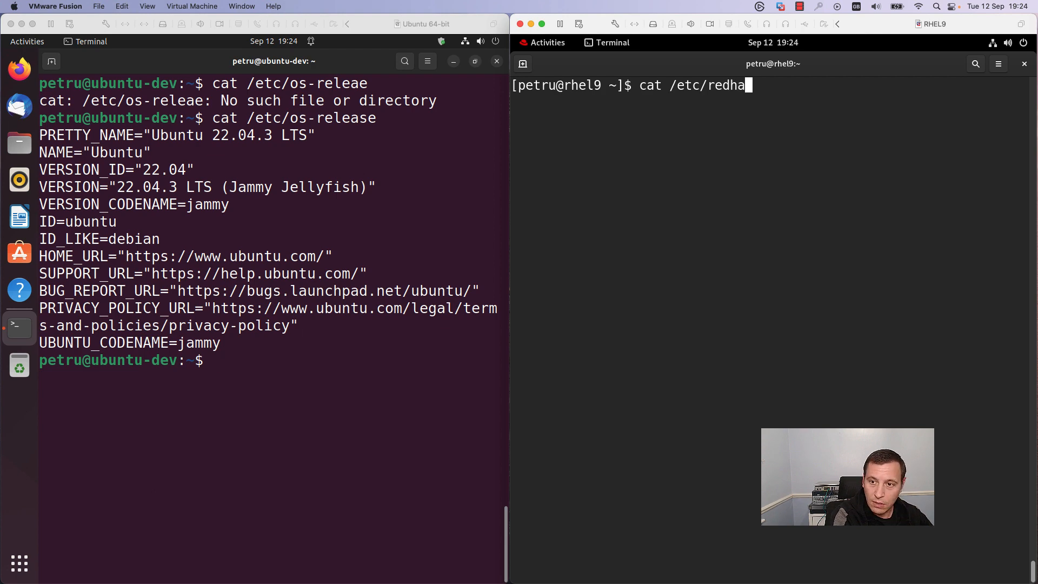
type("t-re")
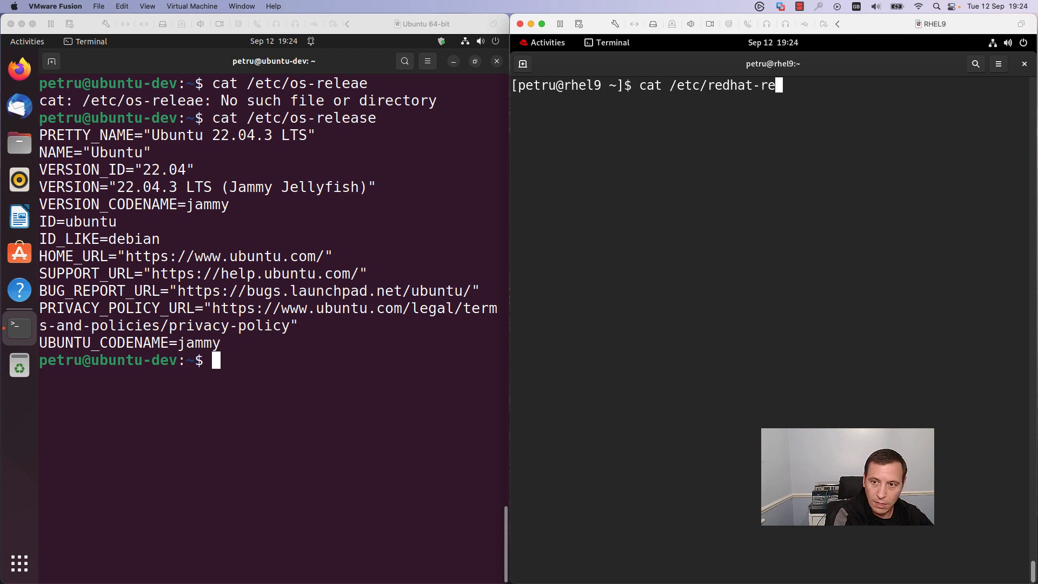
type("lease")
key("Return")
key("super+grave")
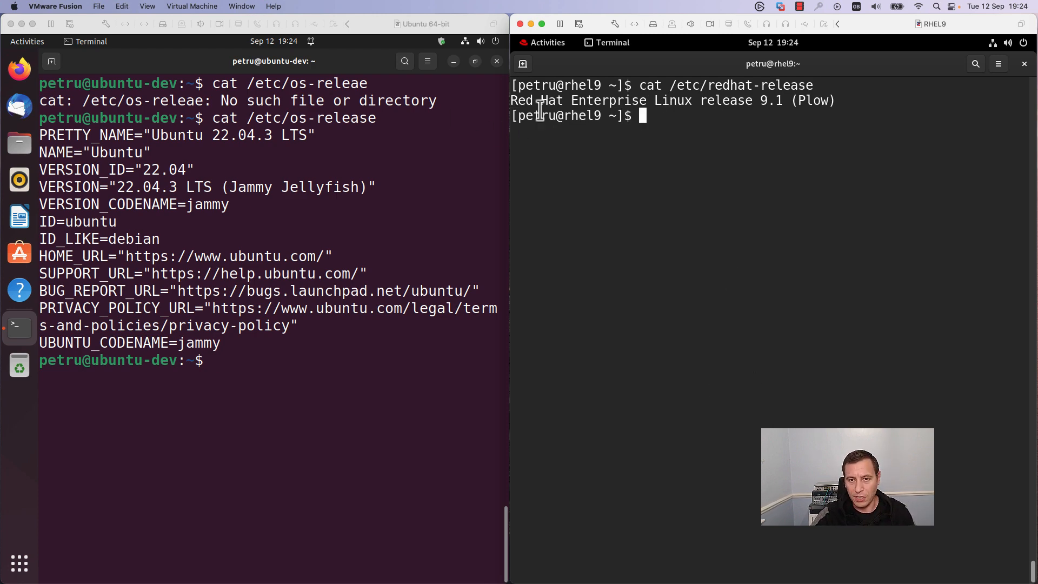
left_click(619, 116)
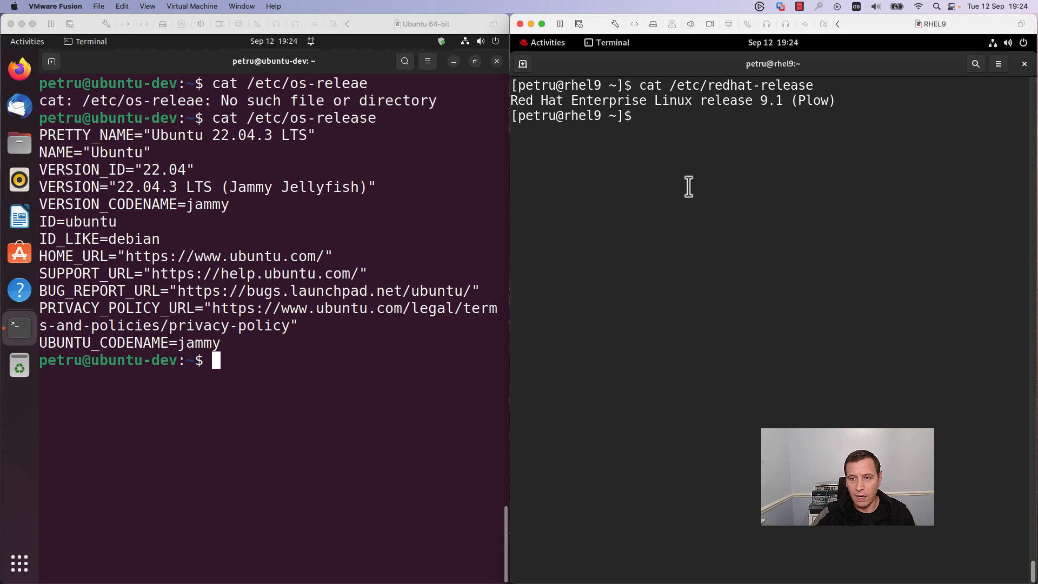
Run lsb_release -a in the cleared Ubuntu terminal, reporting Ubuntu 22.04.3 LTS, jammy.
left_click(255, 389)
key("ctrl+l")
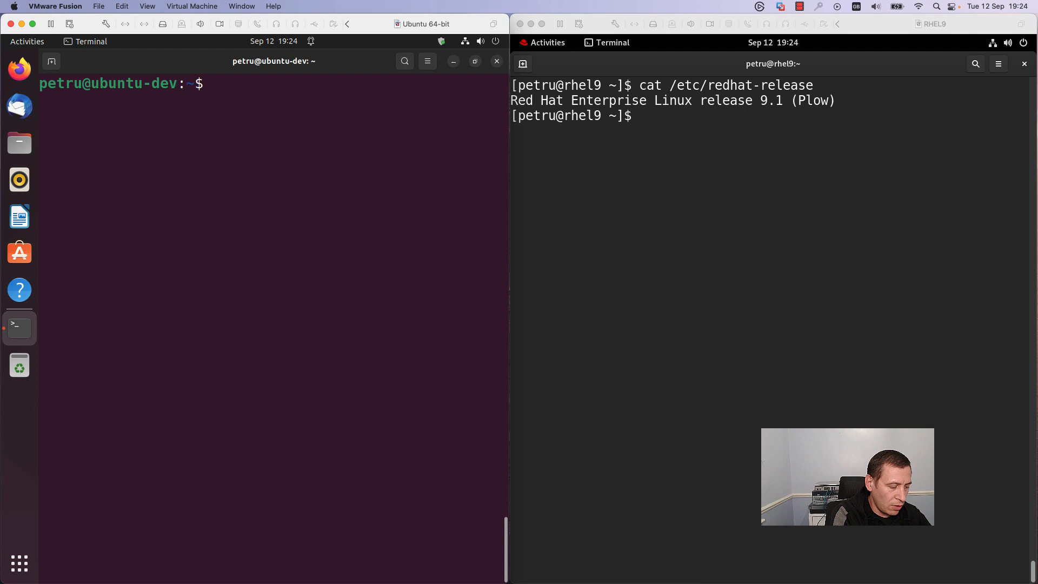
type("lsb")
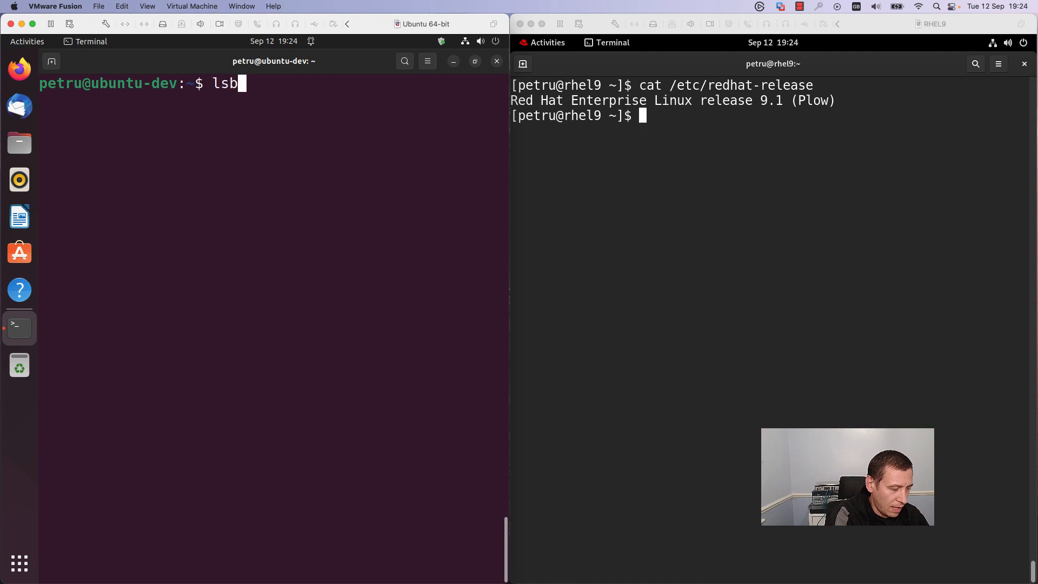
type("_release ")
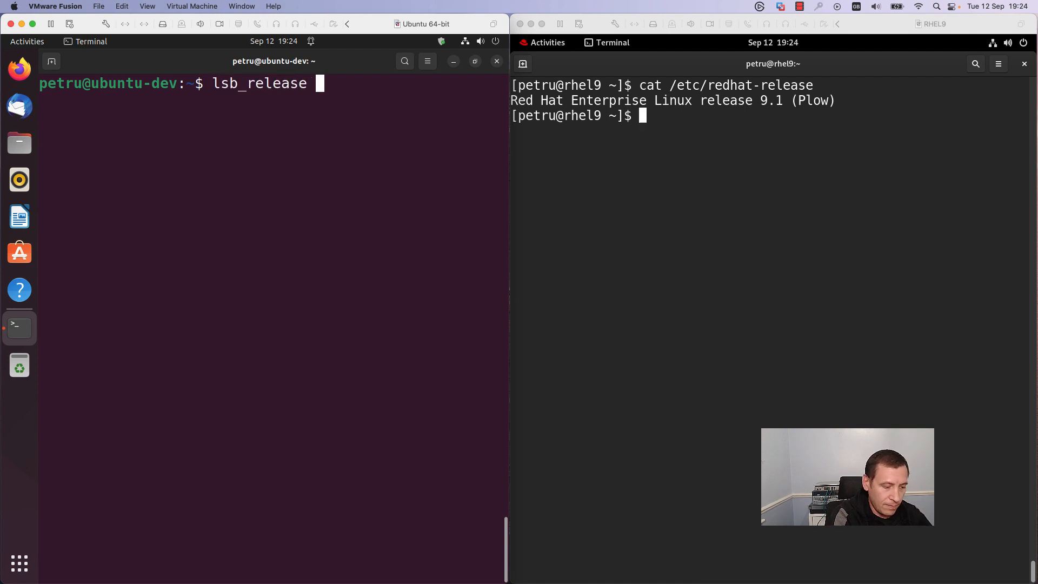
type("-a")
key("Return")
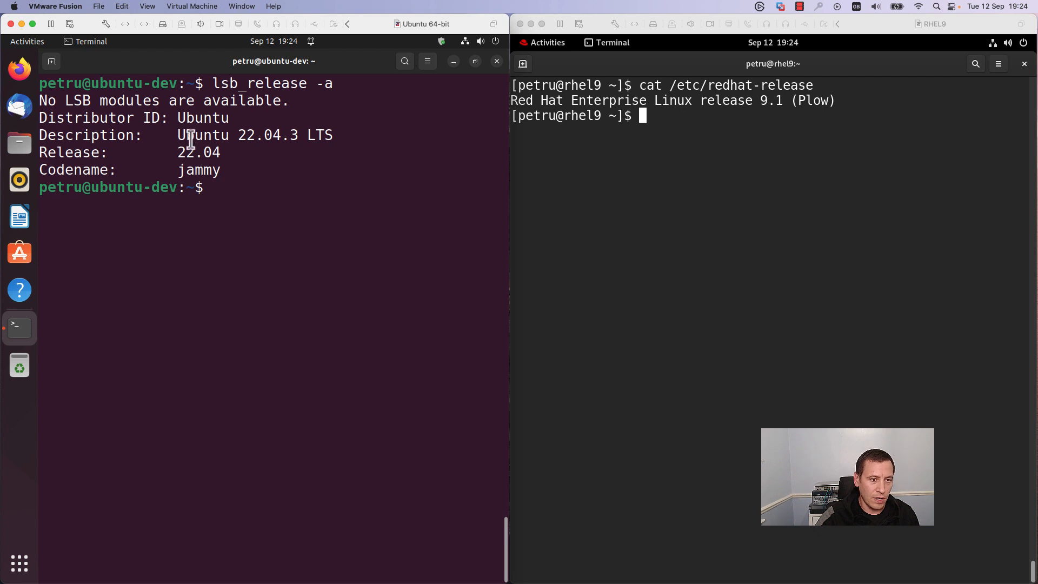
Run lsb_release -a in the RHEL terminal, which reports command not found.
left_click(511, 311)
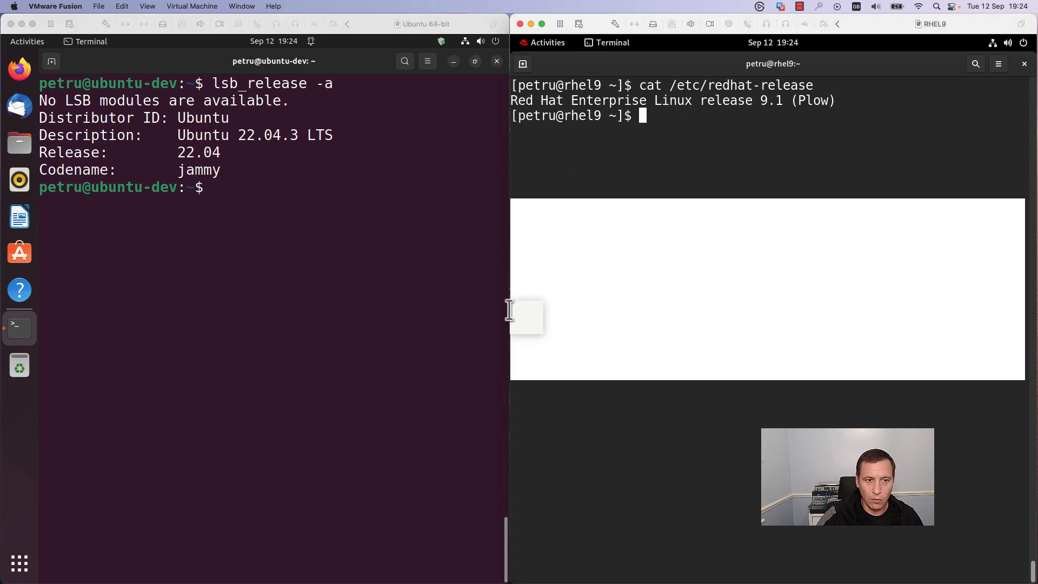
type("ls")
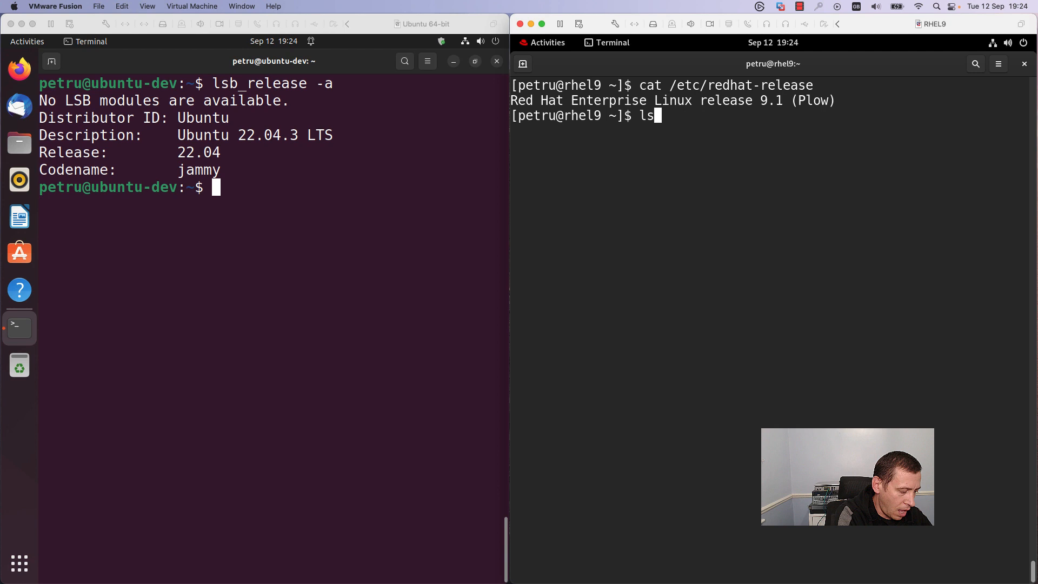
type("b")
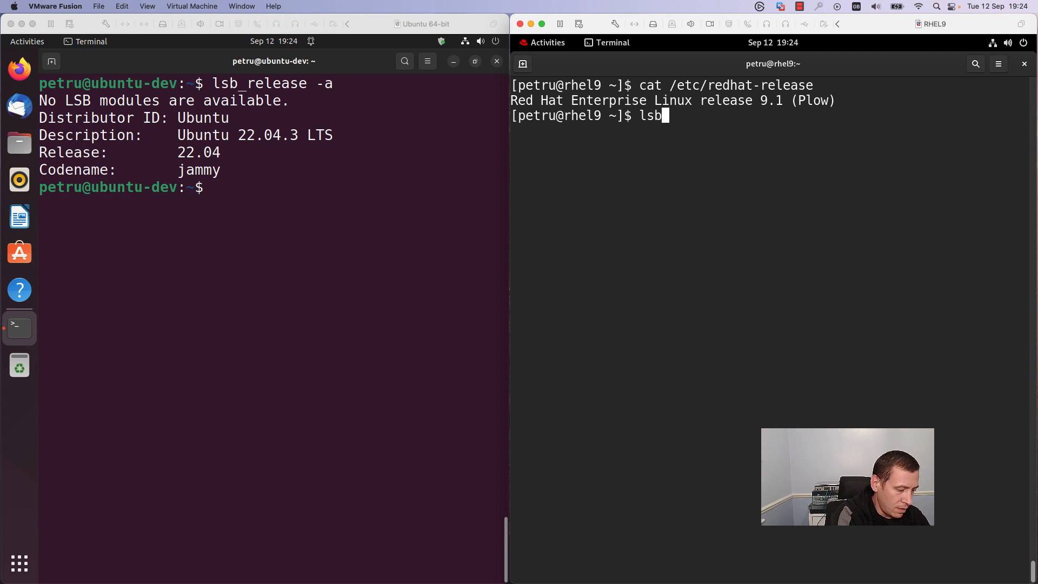
type("_releae")
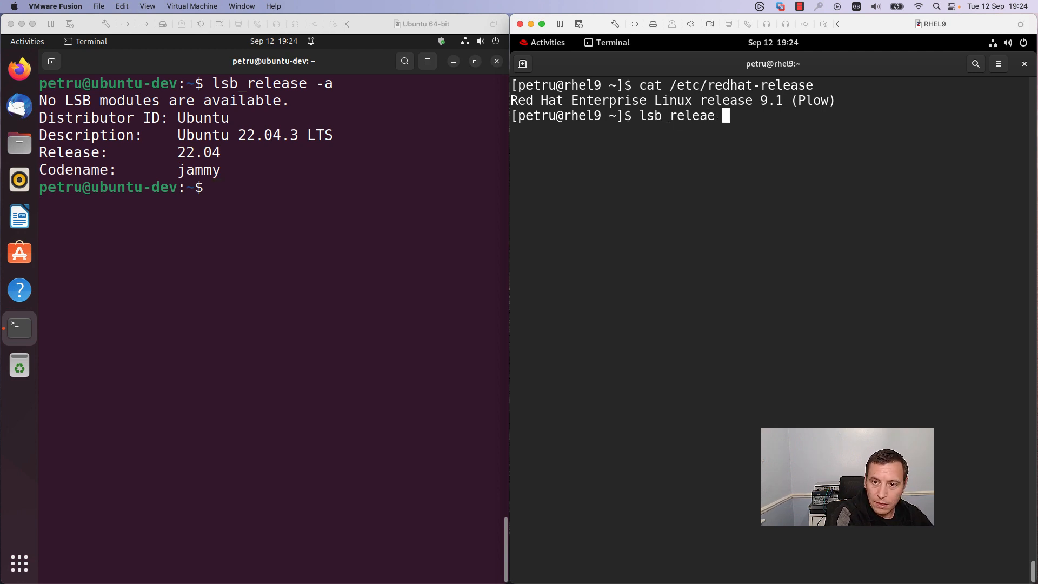
type("e -a")
key("Return")
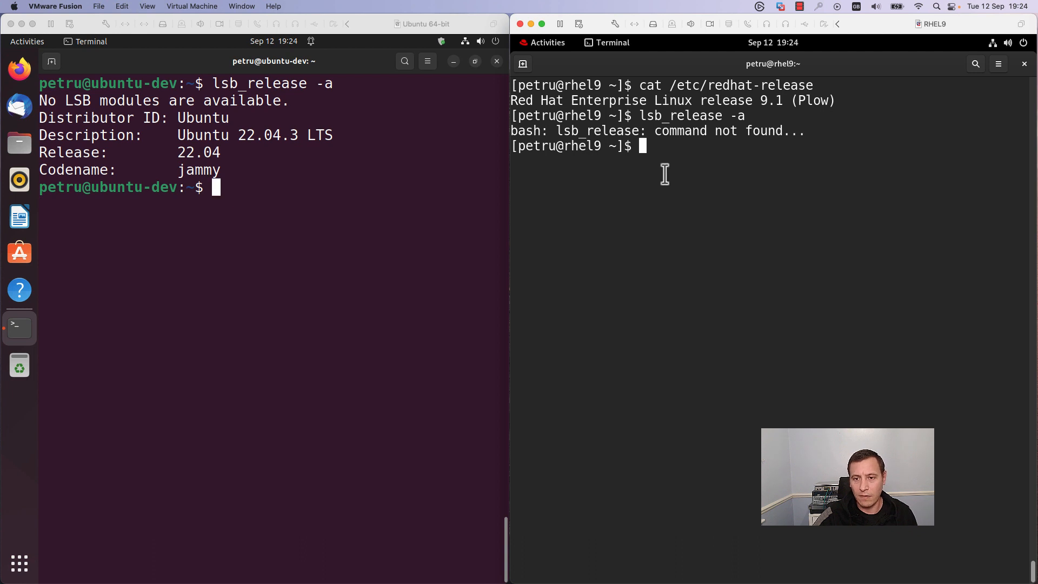
left_click(274, 192)
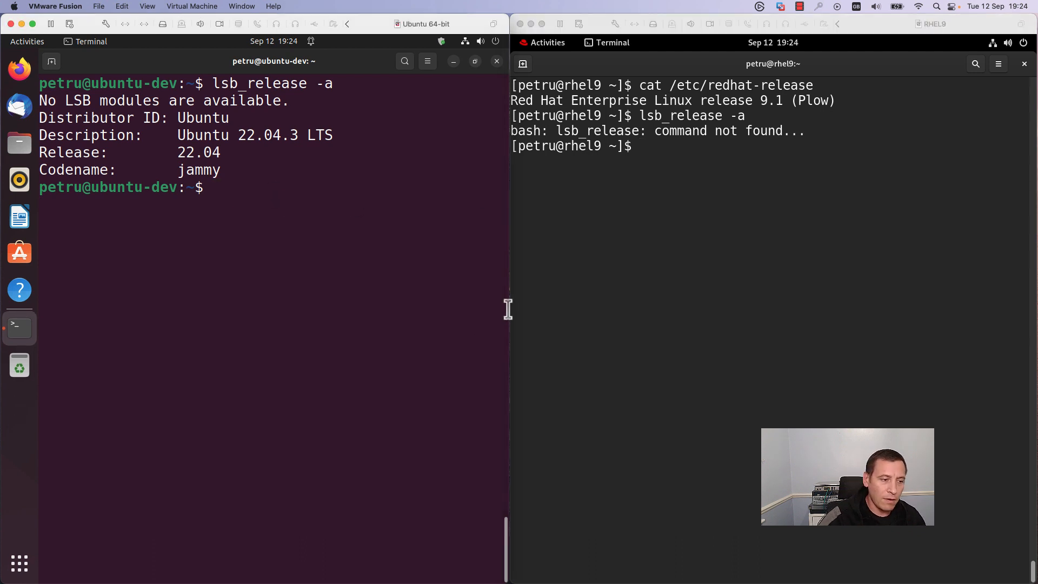
type("hso")
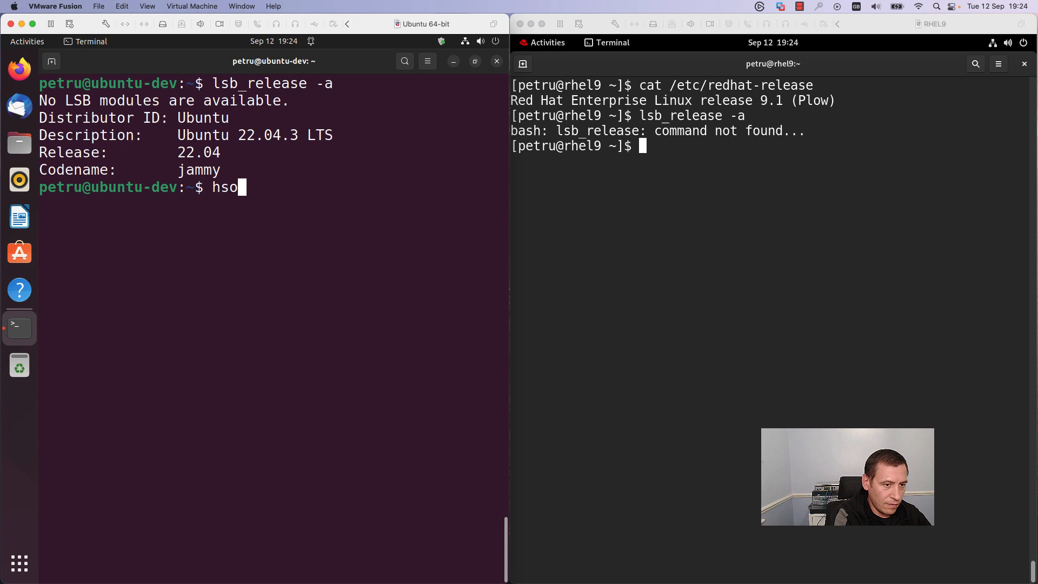
Run hostnamectl in both terminals, showing Ubuntu 22.04.3 LTS and Red Hat Enterprise Linux 9.1.
key("BackSpace")
key("BackSpace")
key("ctrl+l")
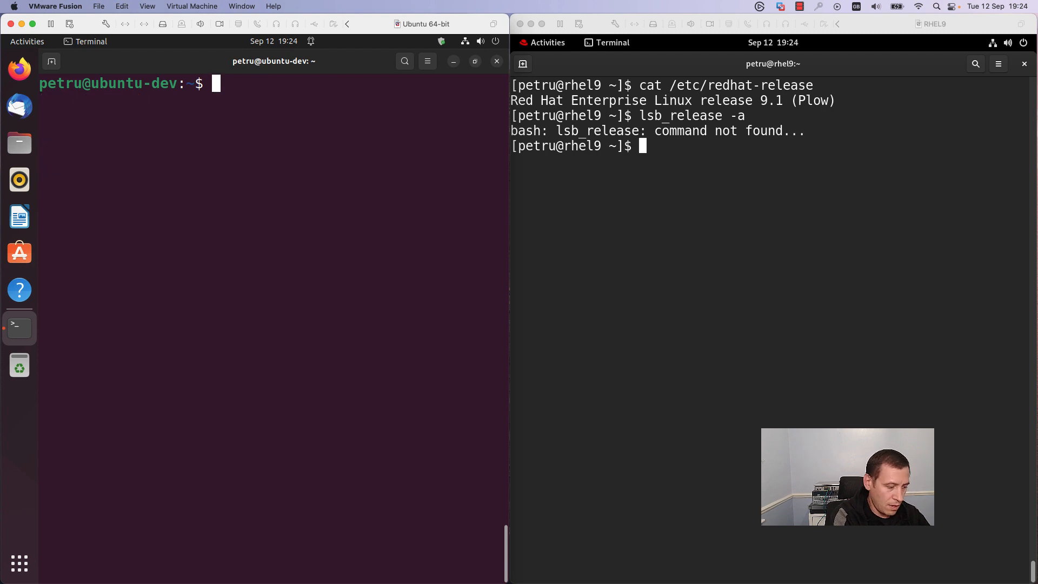
type("hostnamectl")
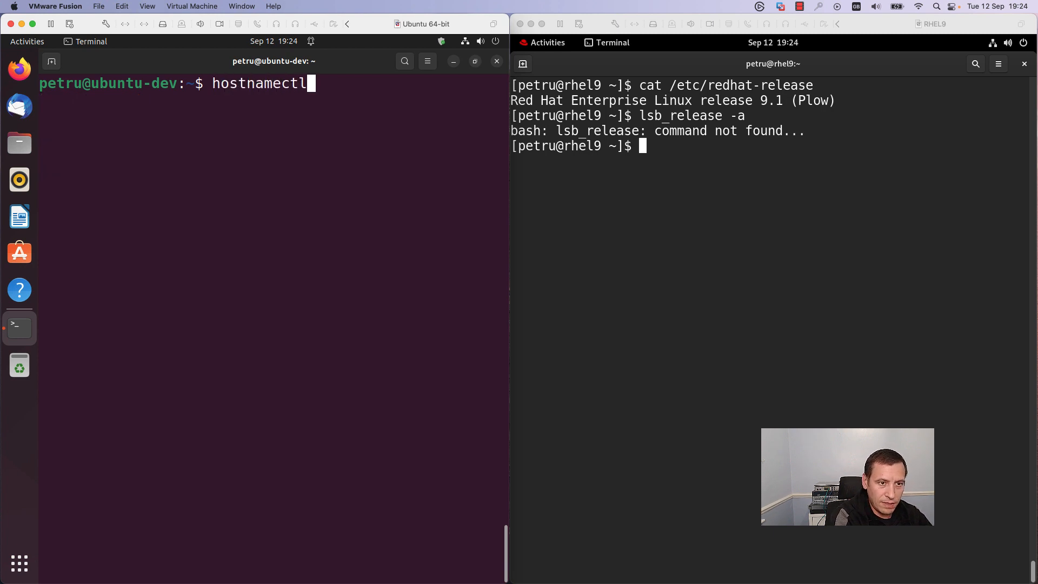
key("Return")
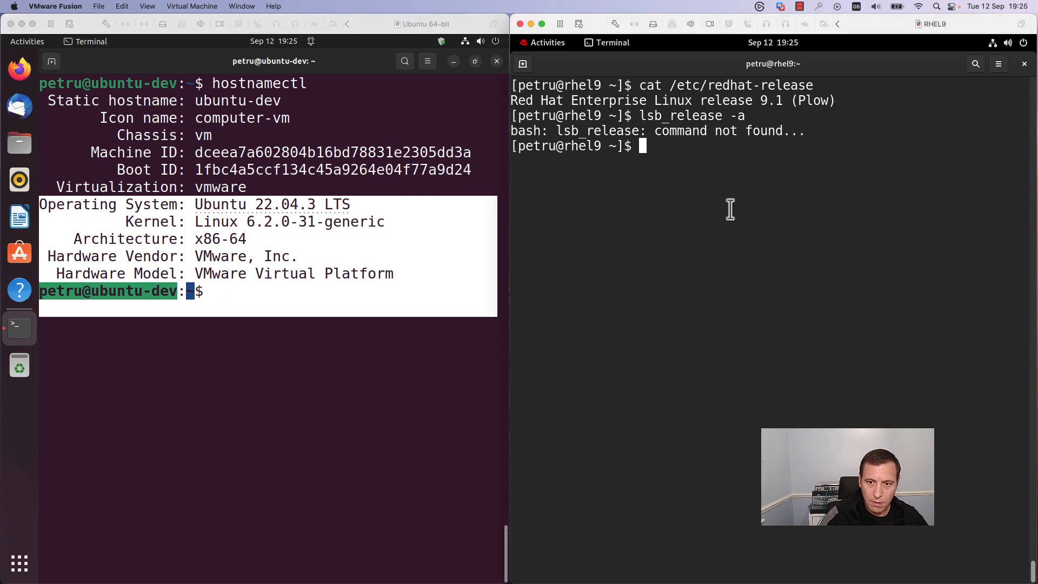
type("host")
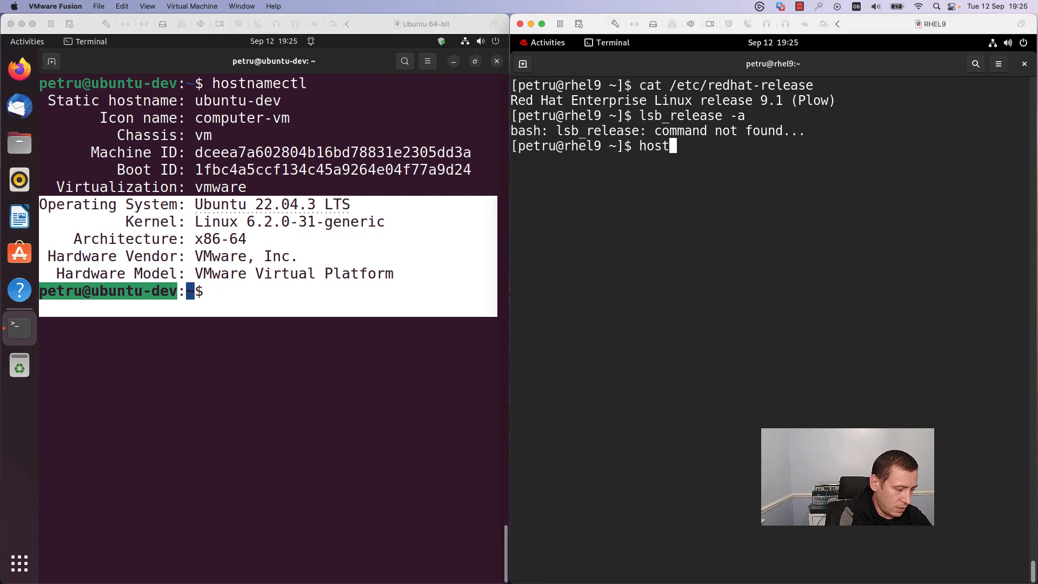
type("namectl")
key("Return")
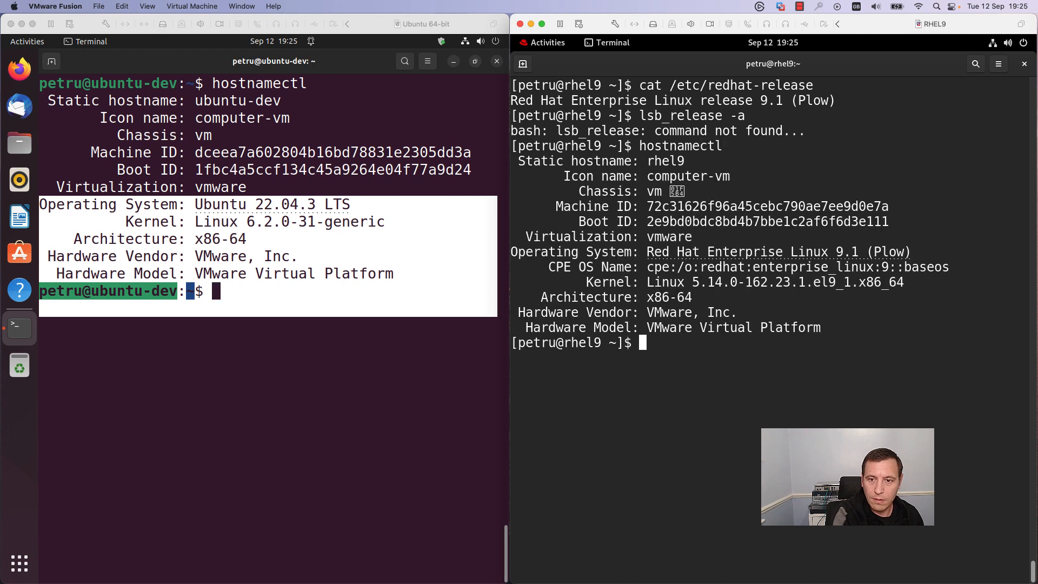
left_click(225, 395)
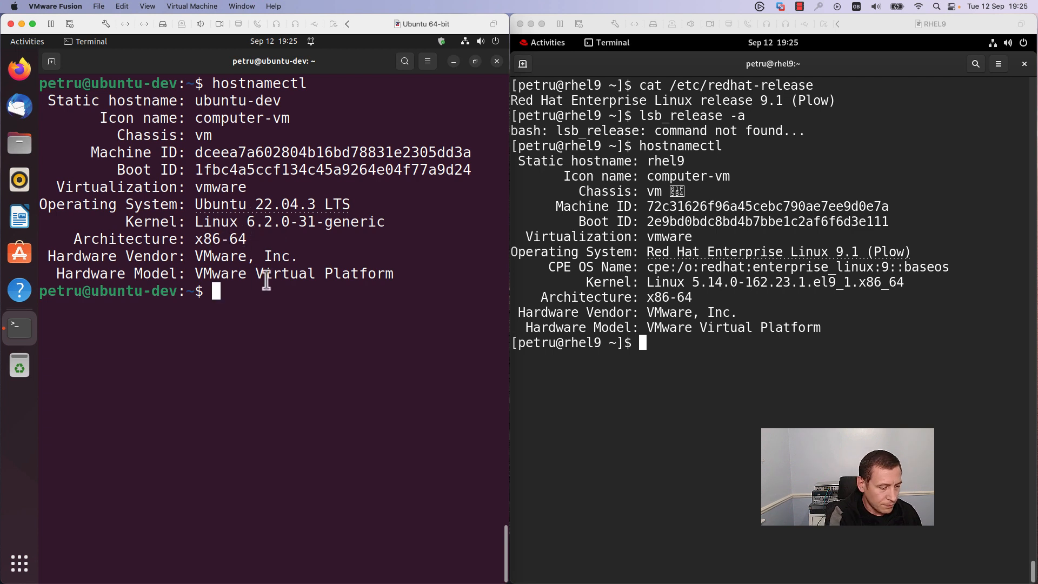
Clear both terminals and run uname -r in each: 6.2.0-31-generic on Ubuntu, 5.14.0-162.23.1.el9_1 on RHEL.
key("ctrl+l")
left_click(535, 414)
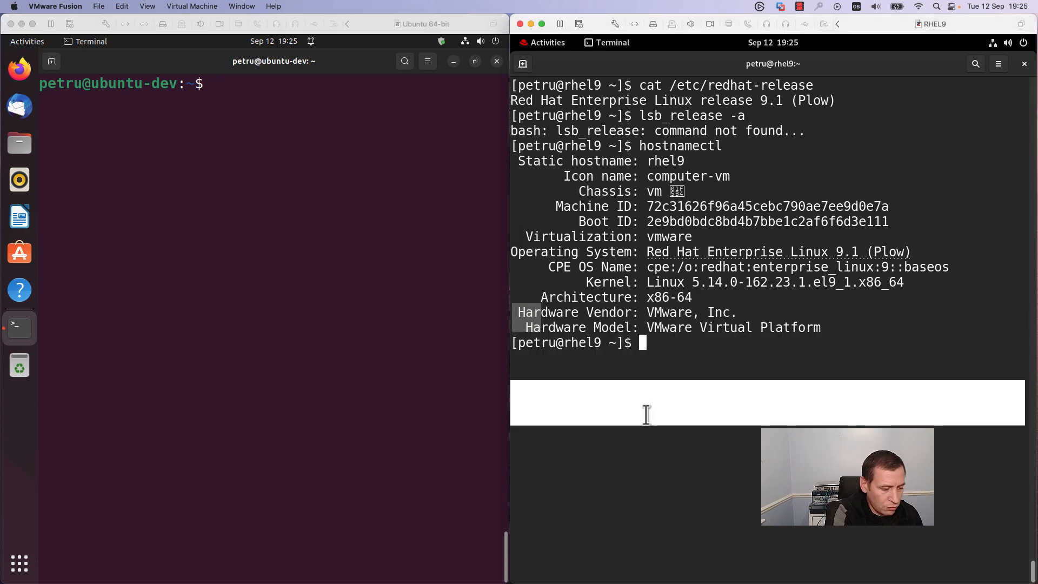
key("ctrl+l")
left_click(308, 174)
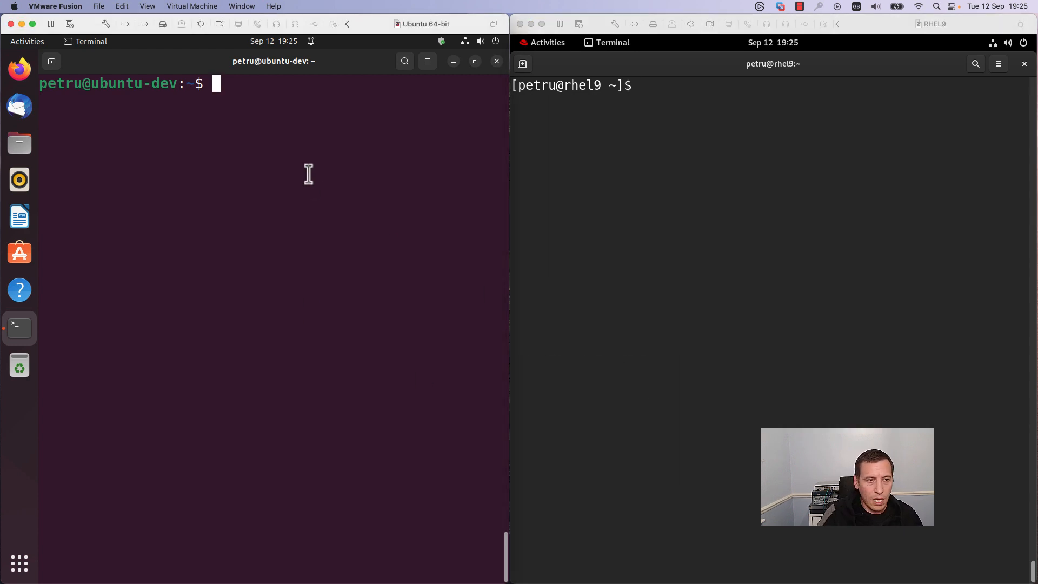
type("unam")
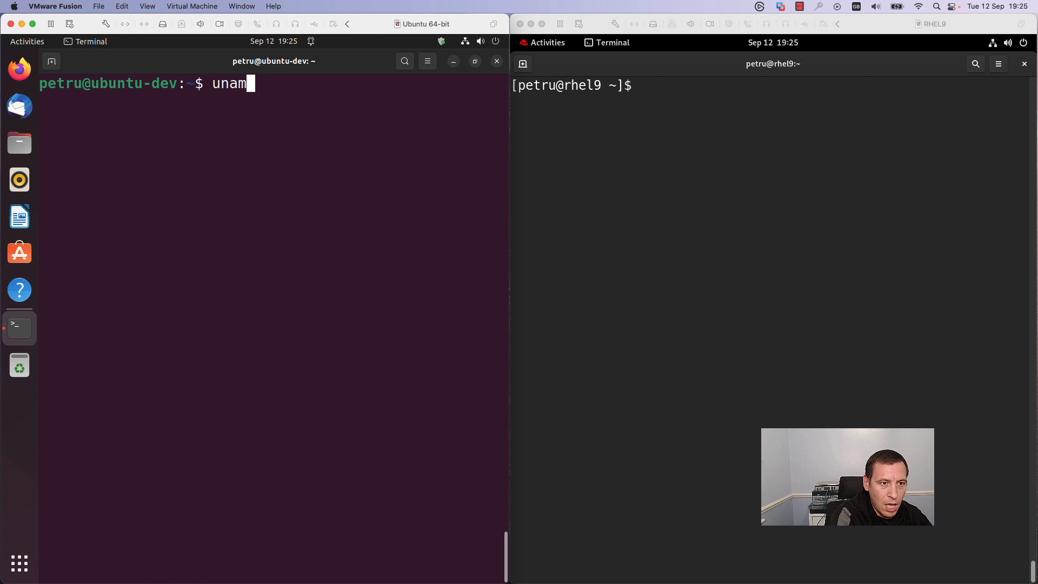
type("e 0-")
key("BackSpace")
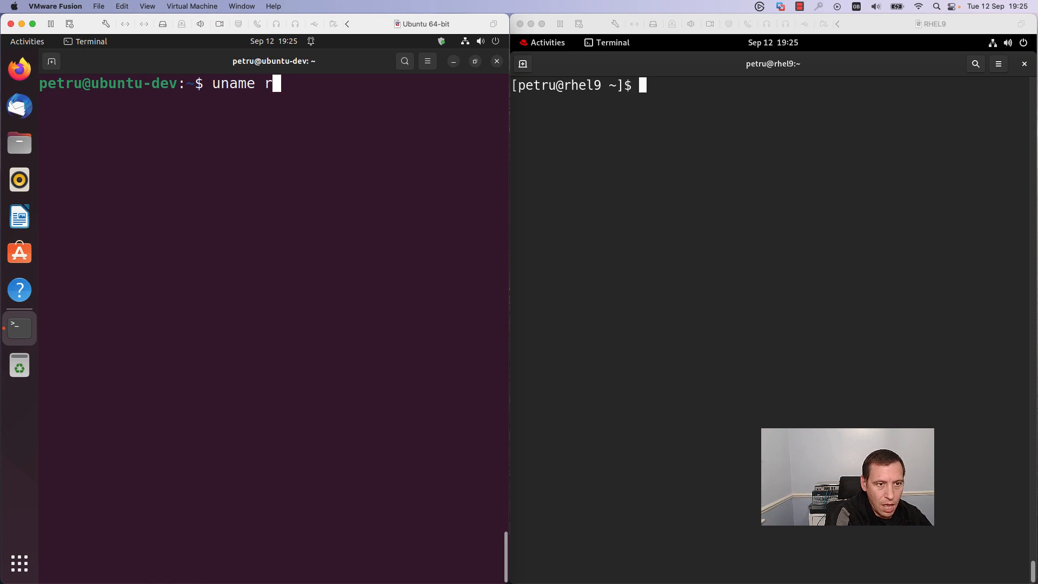
type("-r")
key("Return")
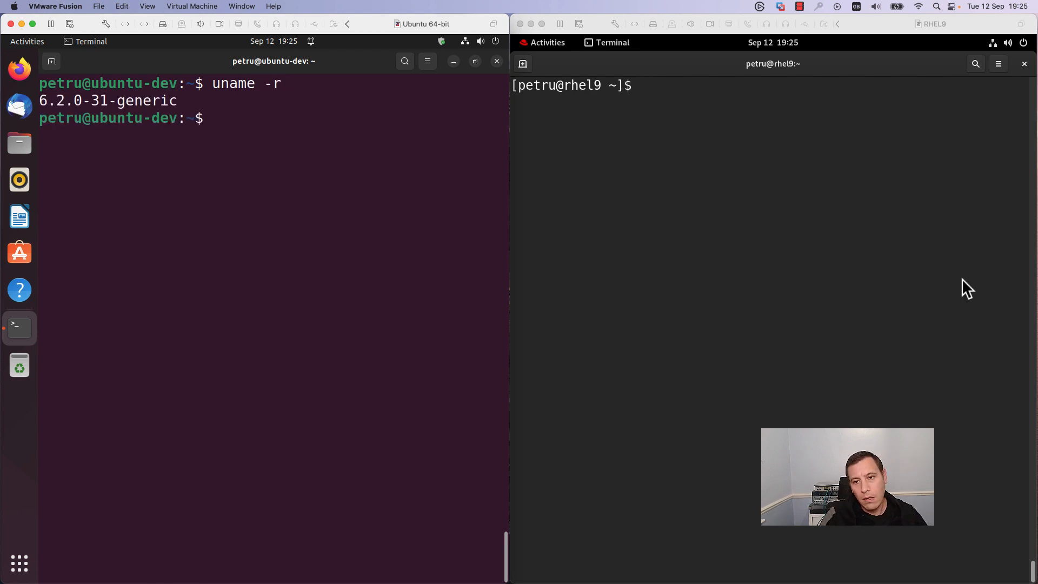
left_click(962, 279)
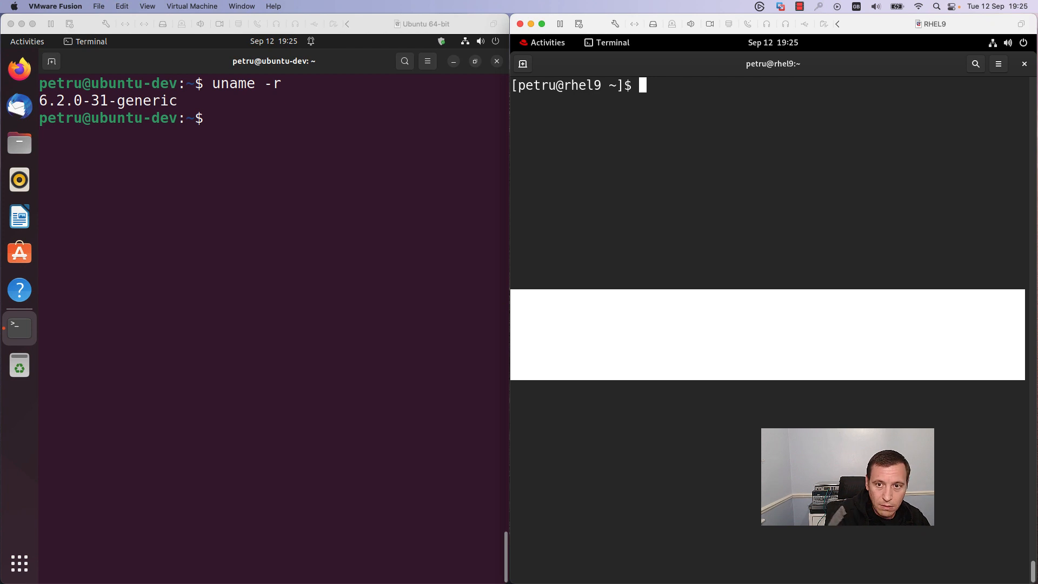
type("uname -")
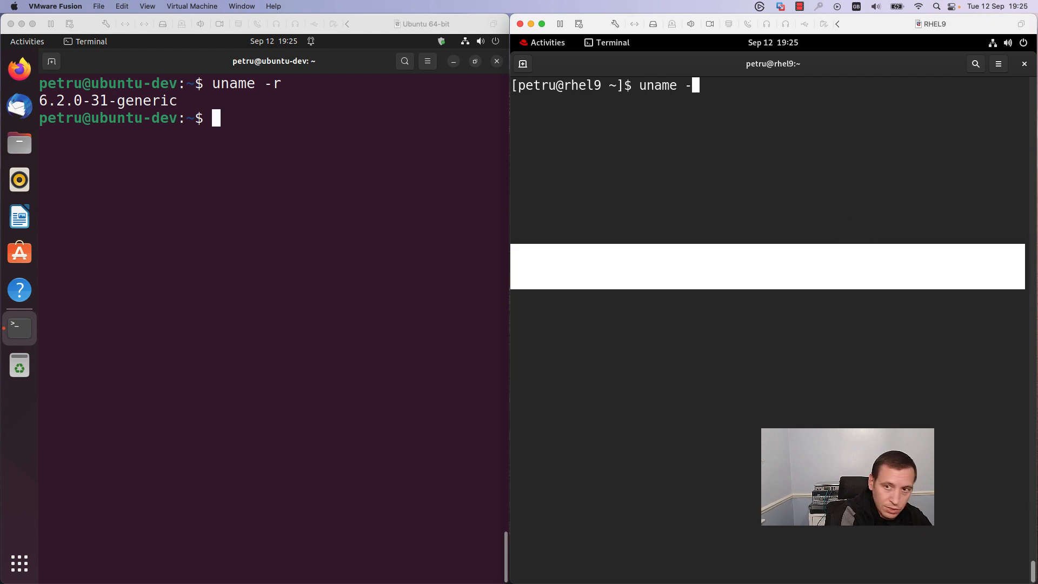
type("r")
key("Return")
Run uname -a in both terminals and highlight the Ubuntu kernel version 6.2.0-31.
left_click(368, 206)
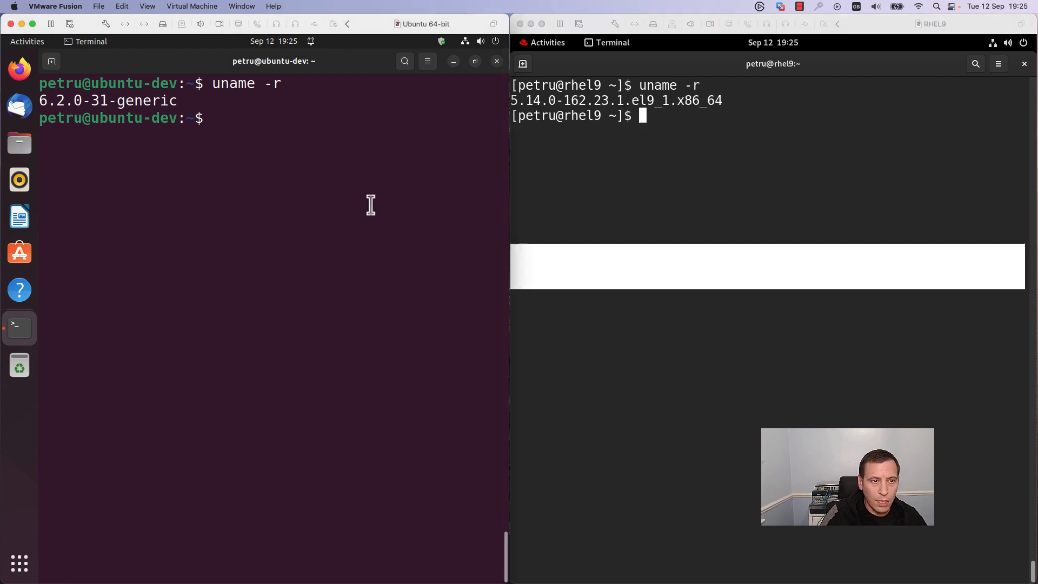
type("uname ")
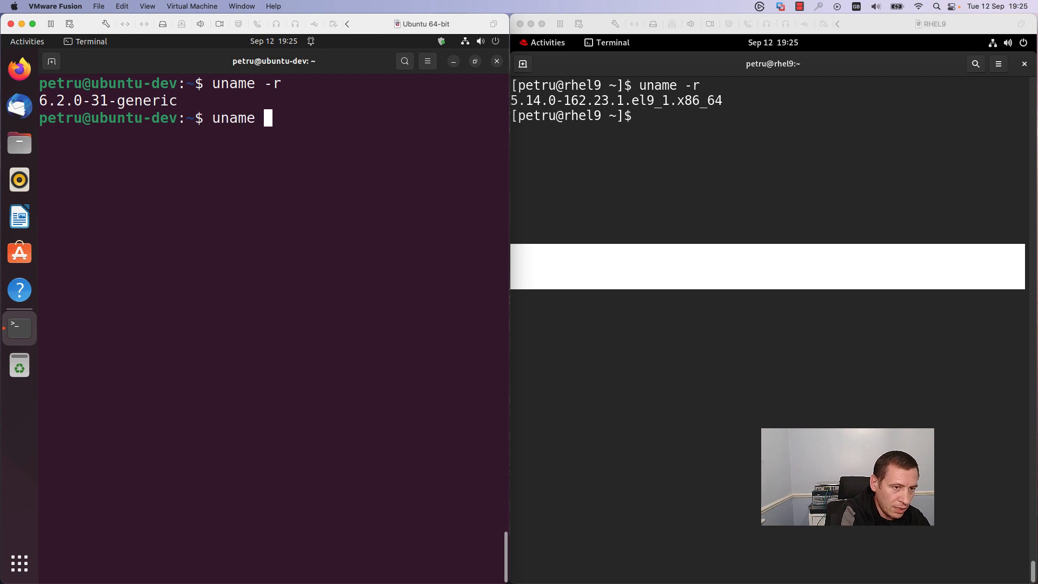
type("-a")
key("Return")
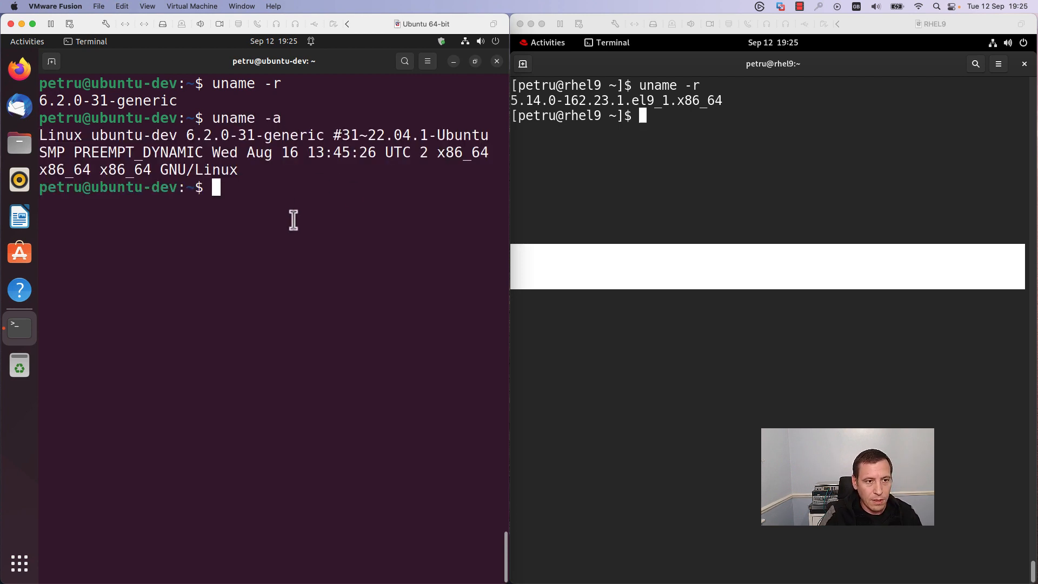
left_click(665, 162)
type("uname")
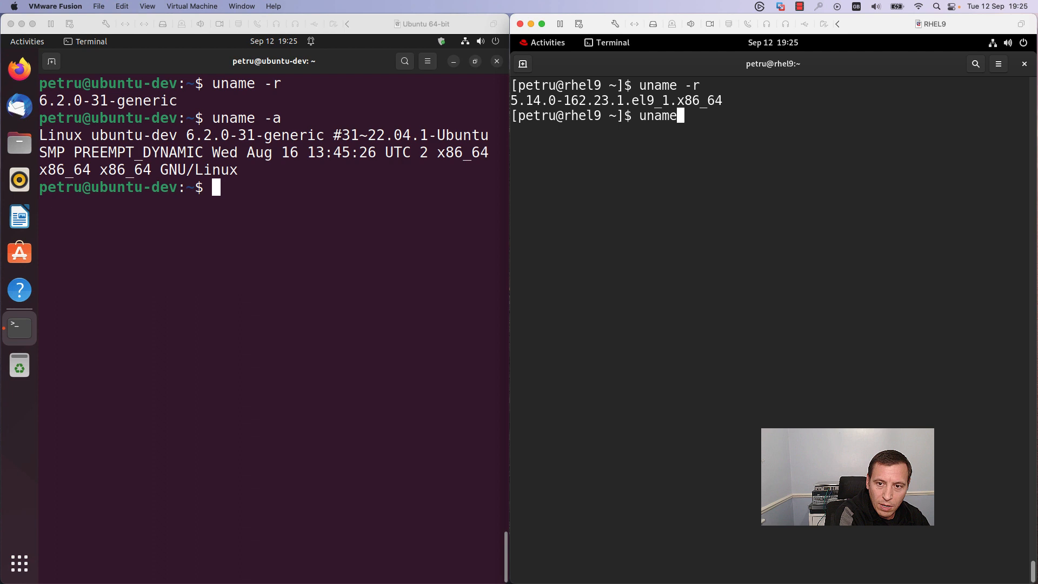
type(" -a")
key("Return")
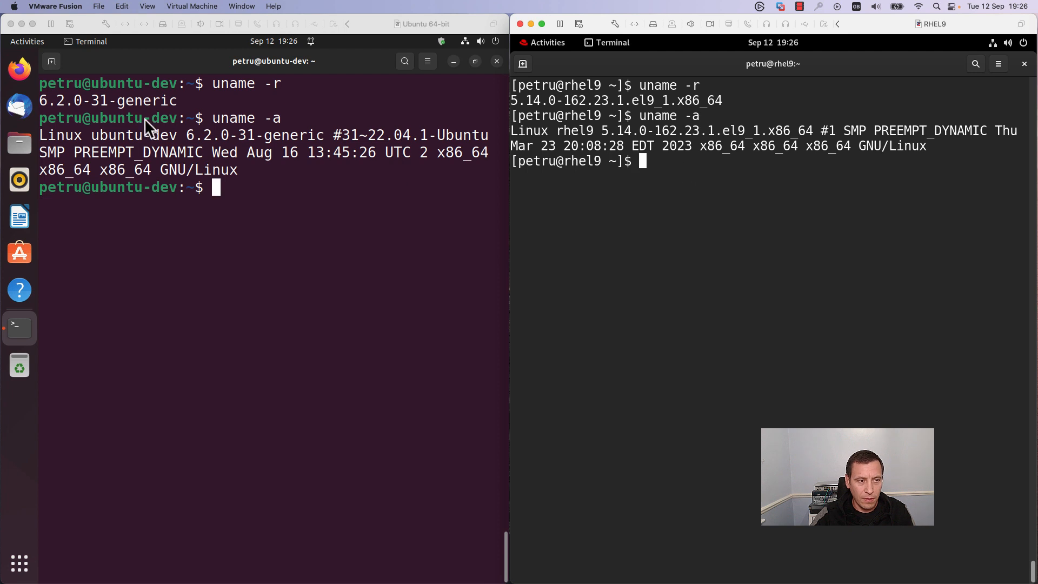
left_click(97, 142)
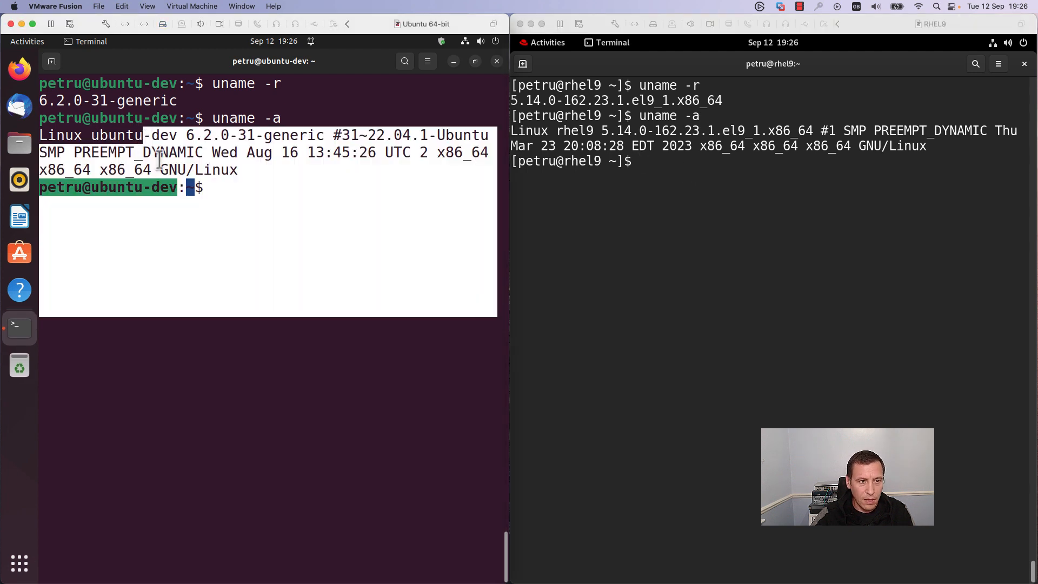
left_click(186, 139)
left_click_drag(186, 140, 253, 140)
left_click(221, 184)
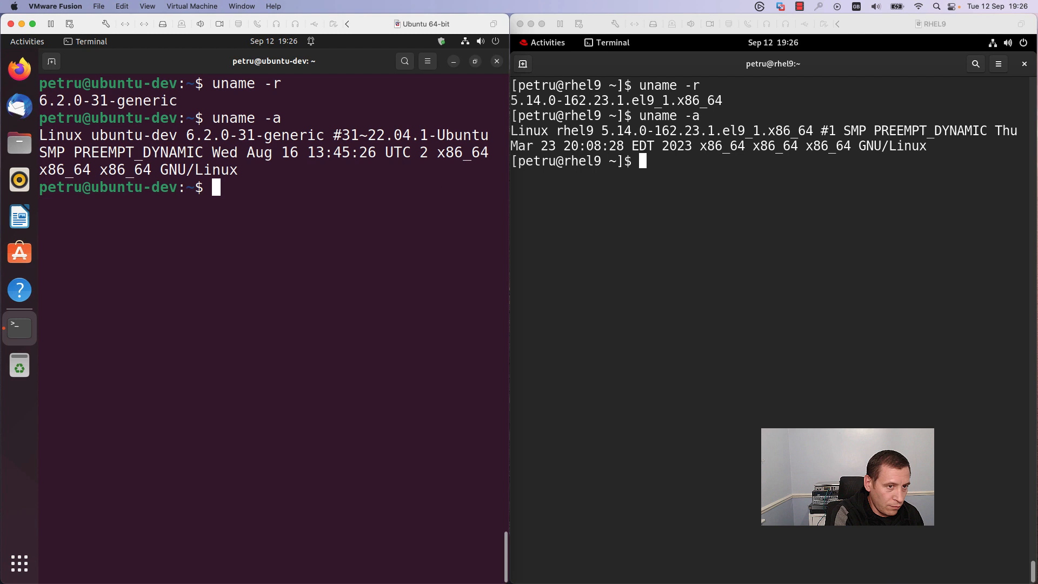
Show /etc/issue in the cleared Ubuntu terminal: Ubuntu 22.04.3 LTS \n \l.
key("ctrl+l")
type("cat")
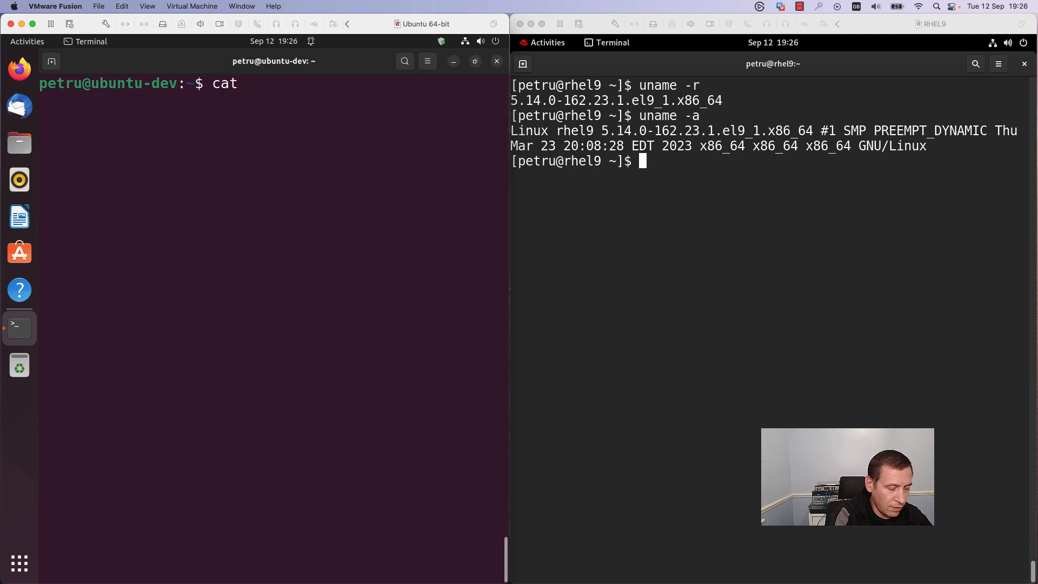
type(" /etc/")
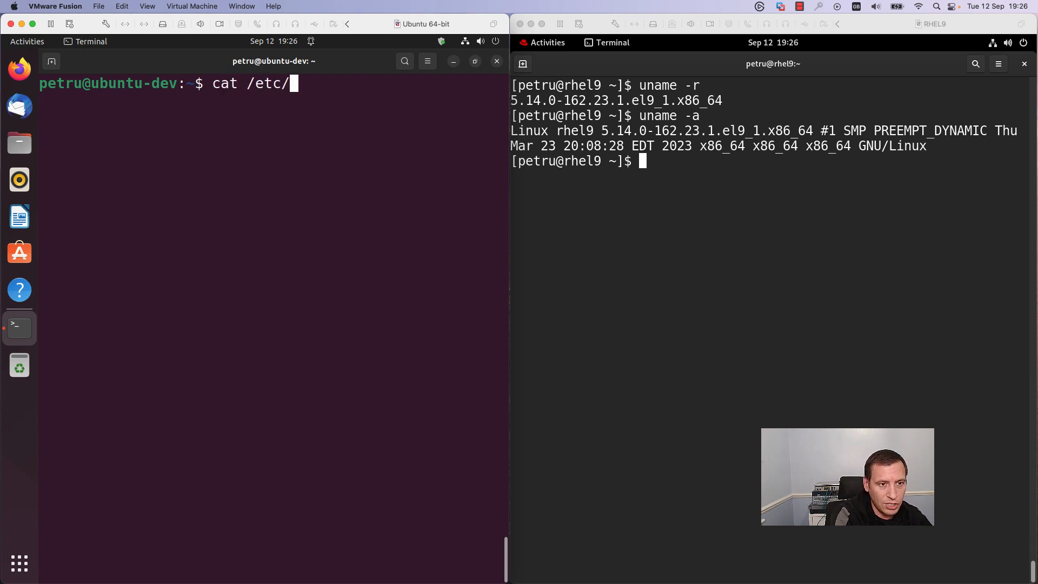
type("issu")
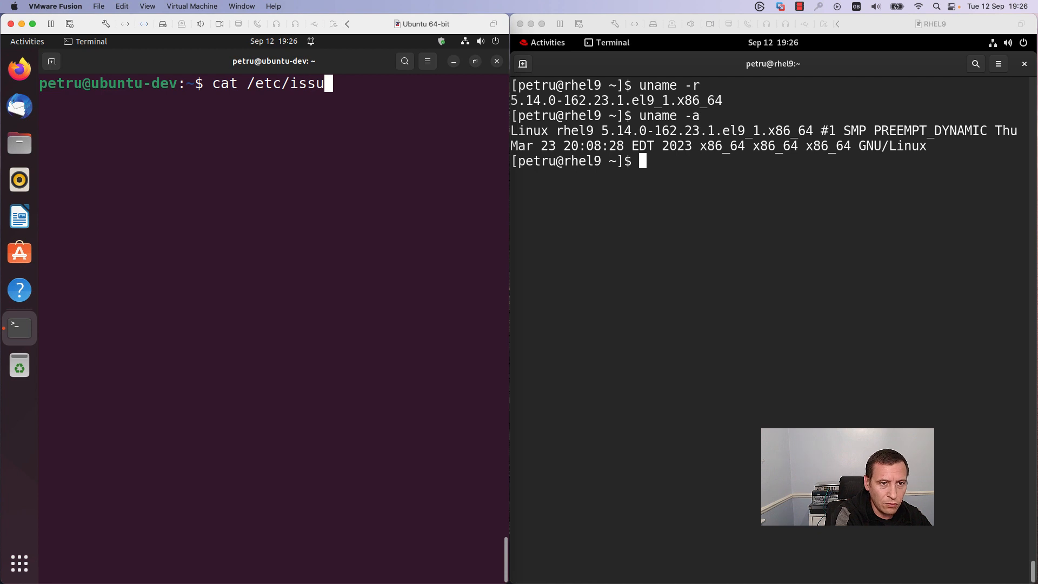
type("e")
key("Return")
Show /etc/issue in the cleared RHEL terminal: \S Kernel \r on an \m.
left_click(659, 230)
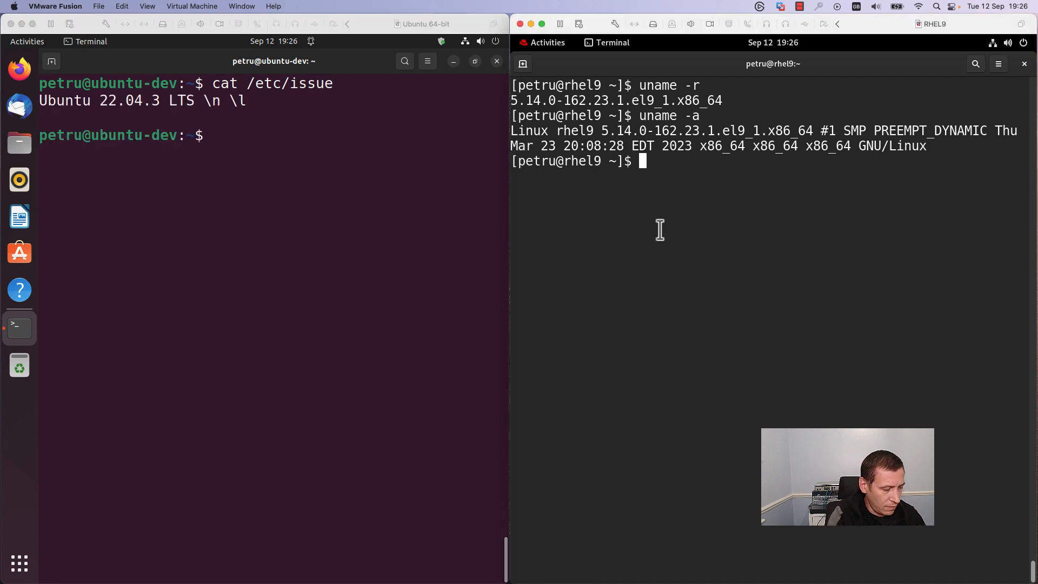
key("ctrl+l")
key("Return")
type("cat ")
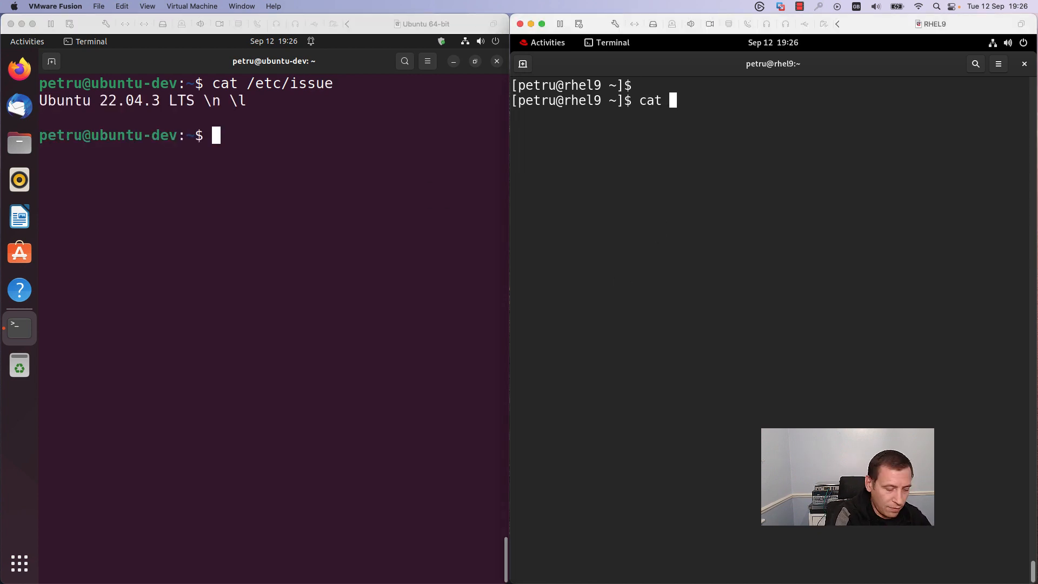
type("/etc/iss")
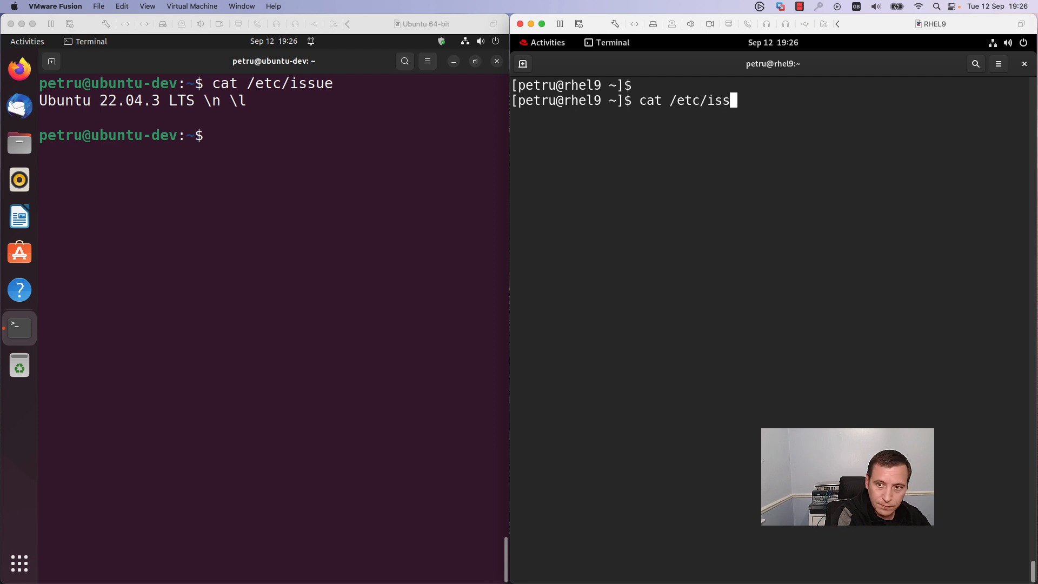
type("ue")
key("Return")
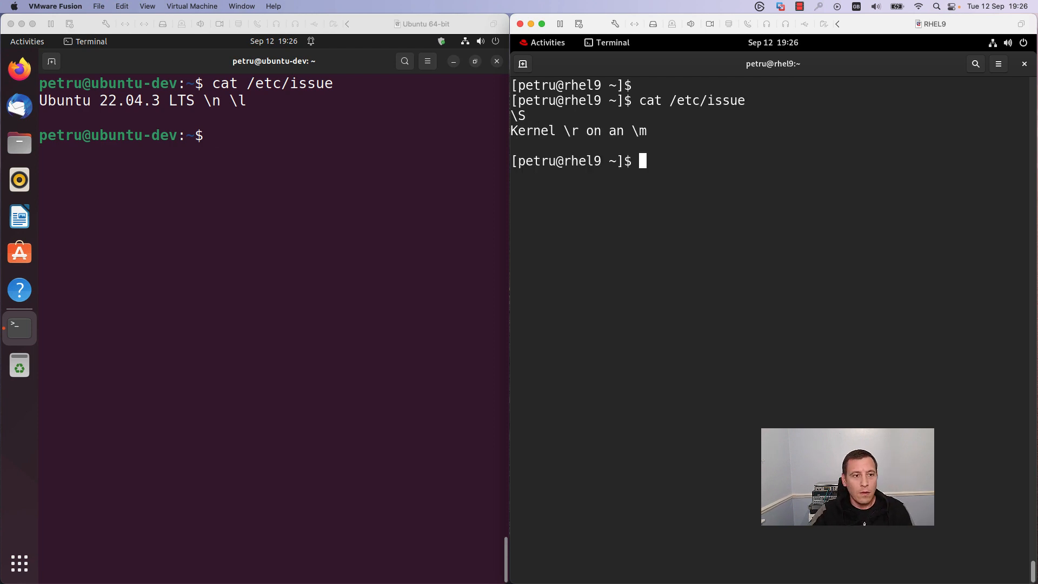
key("super+Tab")
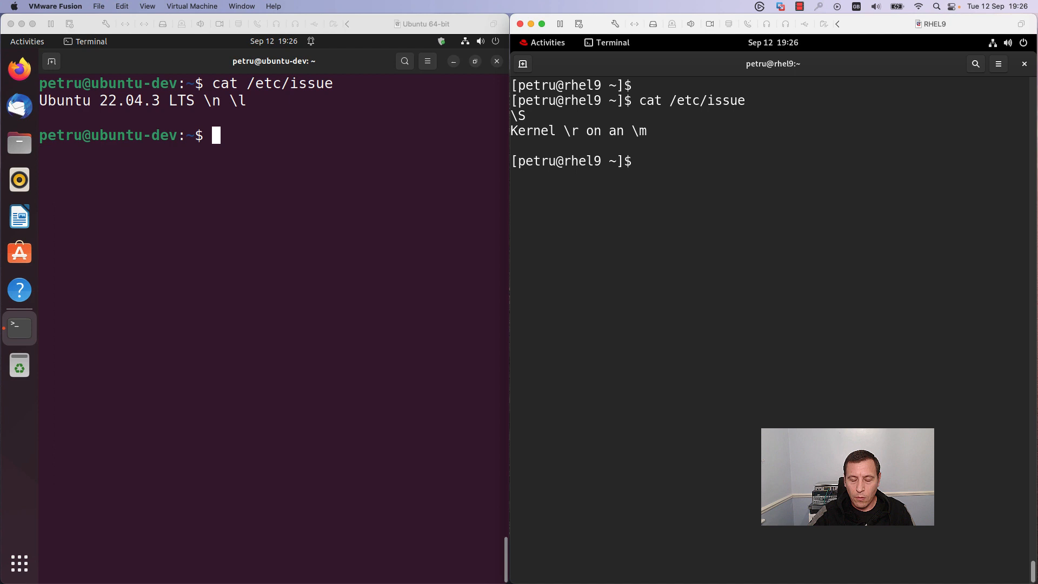